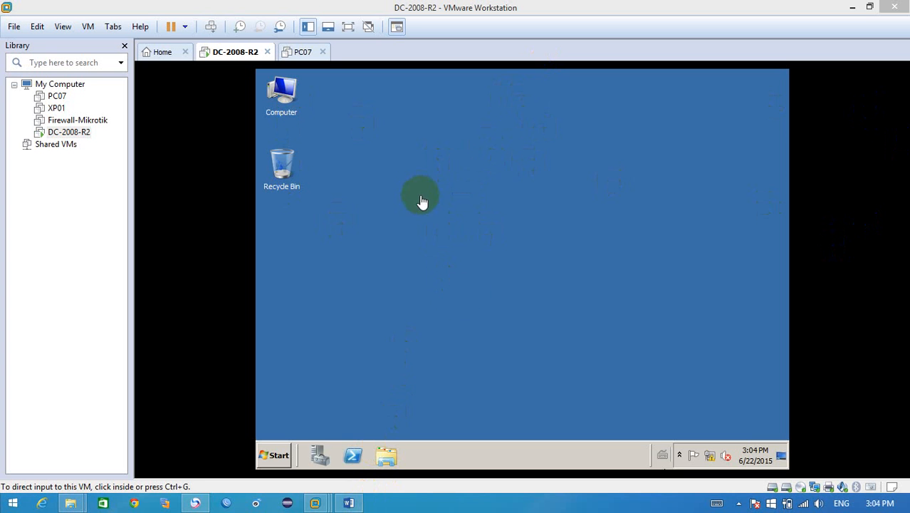
Step: Open the server's System information window, review the Windows edition, computer name and workgroup settings, and close it
{"action": "left_click", "coordinate": [477, 280]}
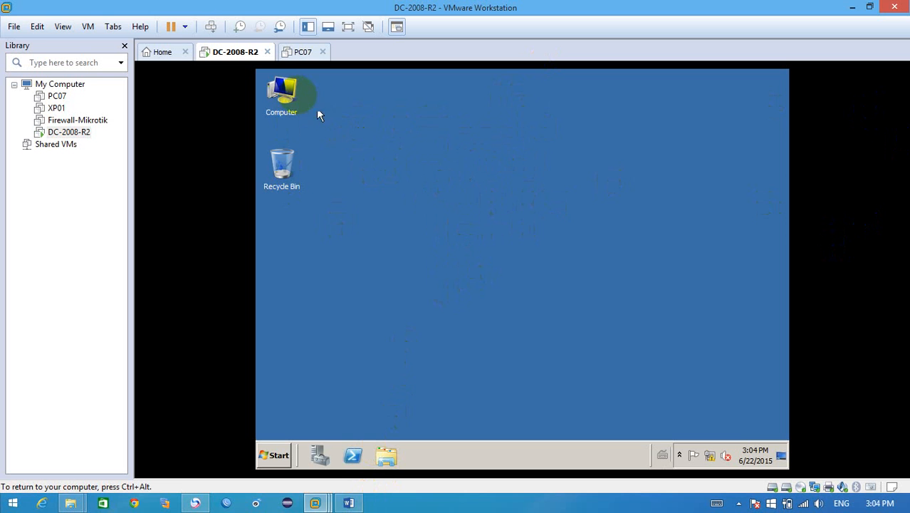
{"action": "left_click", "coordinate": [282, 90]}
{"action": "right_click", "coordinate": [281, 89]}
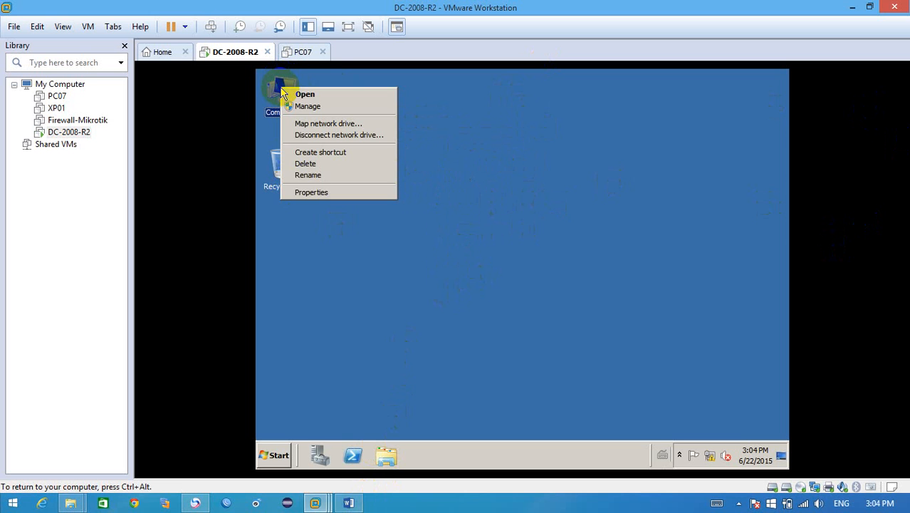
{"action": "left_click", "coordinate": [310, 193]}
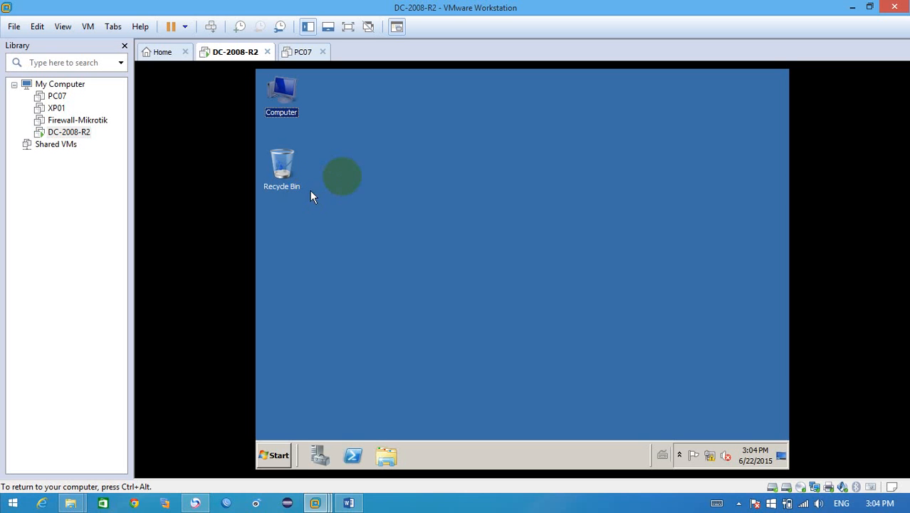
{"action": "left_click", "coordinate": [346, 183]}
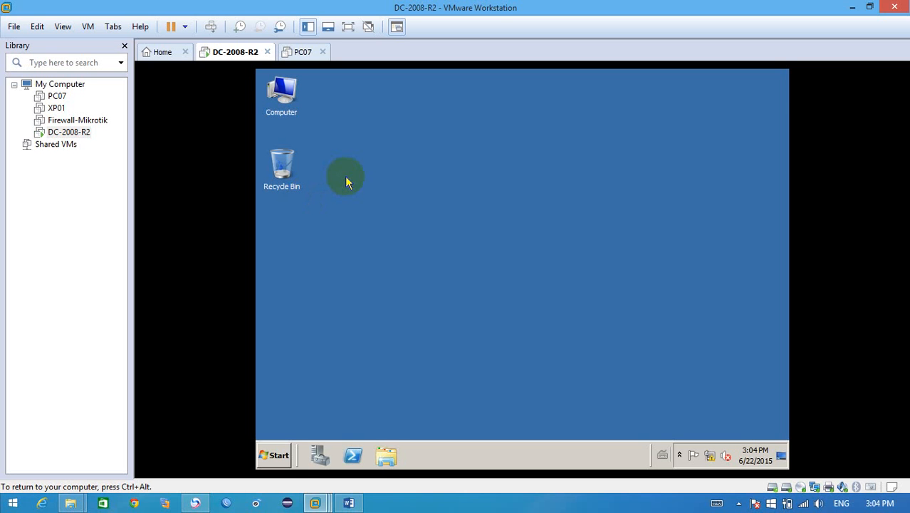
{"action": "key", "text": "super+Pause"}
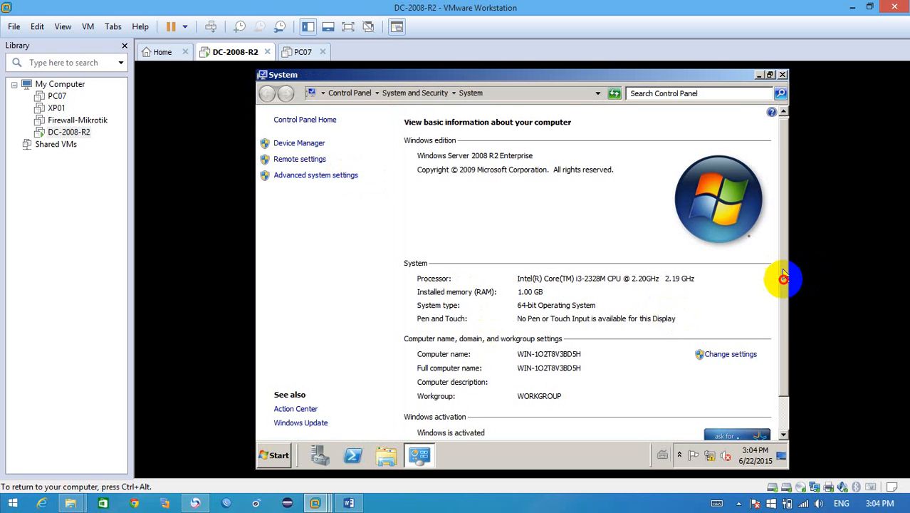
{"action": "left_click_drag", "start_coordinate": [781, 279], "coordinate": [783, 306]}
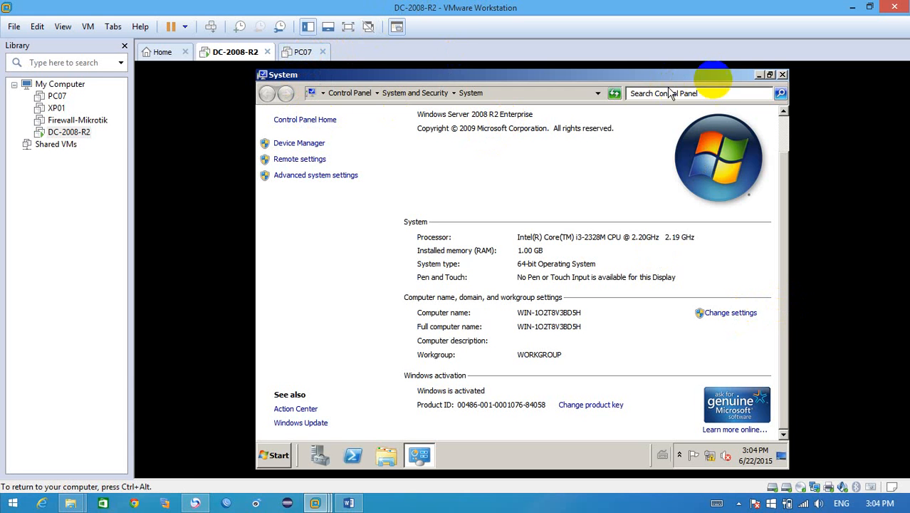
{"action": "left_click", "coordinate": [782, 76]}
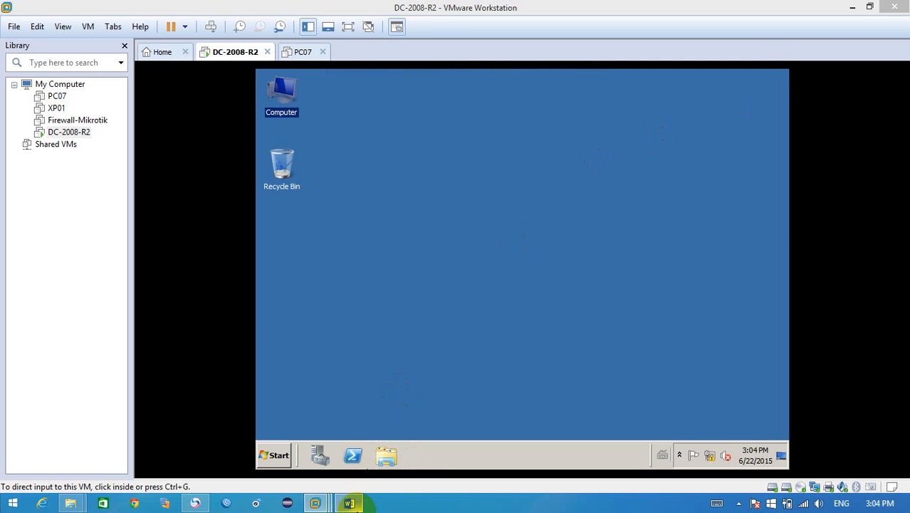
Step: Switch to the Word document and highlight the stand-alone server and Network Card requirements, glancing briefly at the DC-2008-R2 machine
{"action": "left_click", "coordinate": [349, 504]}
{"action": "left_click_drag", "start_coordinate": [903, 152], "coordinate": [906, 228]}
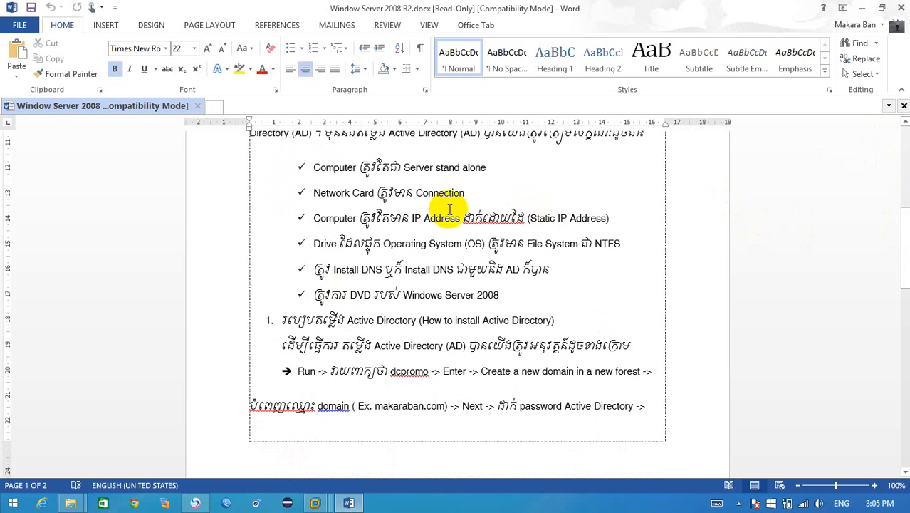
{"action": "left_click", "coordinate": [314, 167]}
{"action": "left_click_drag", "start_coordinate": [314, 166], "coordinate": [475, 167]}
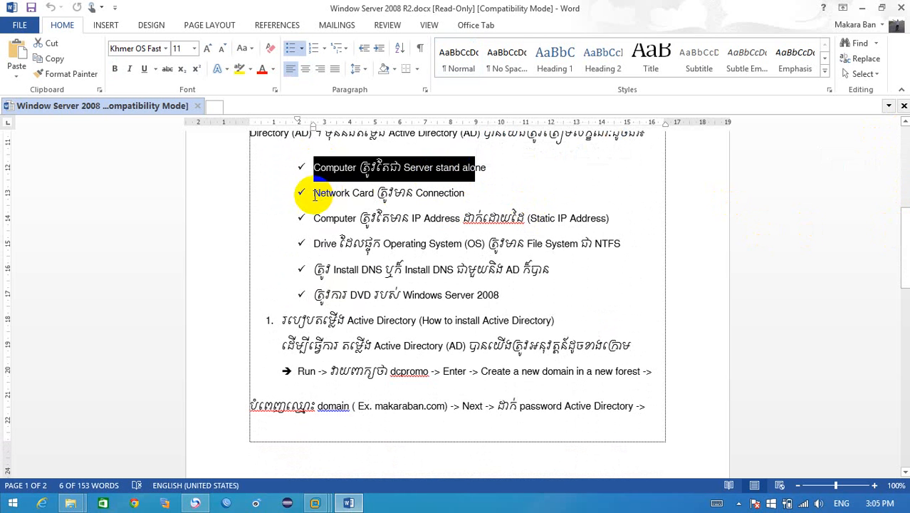
{"action": "left_click_drag", "start_coordinate": [313, 193], "coordinate": [366, 191]}
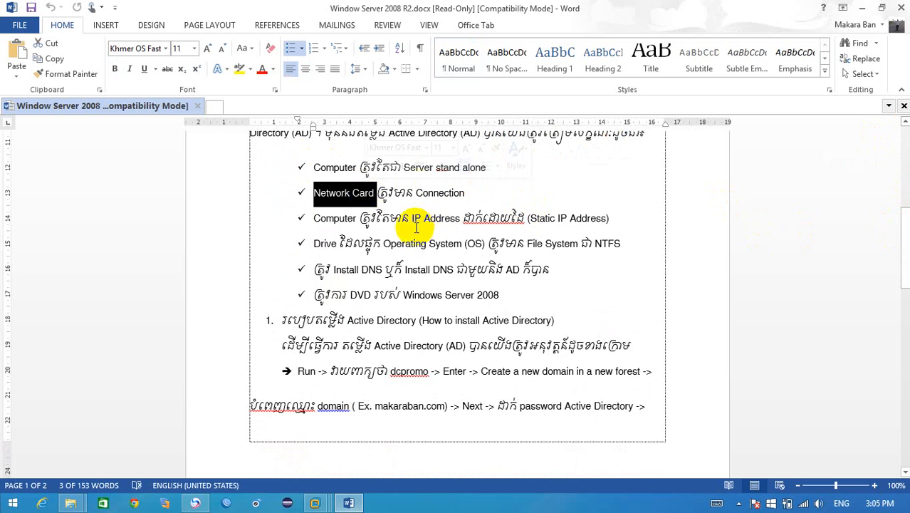
{"action": "mouse_move", "coordinate": [314, 502]}
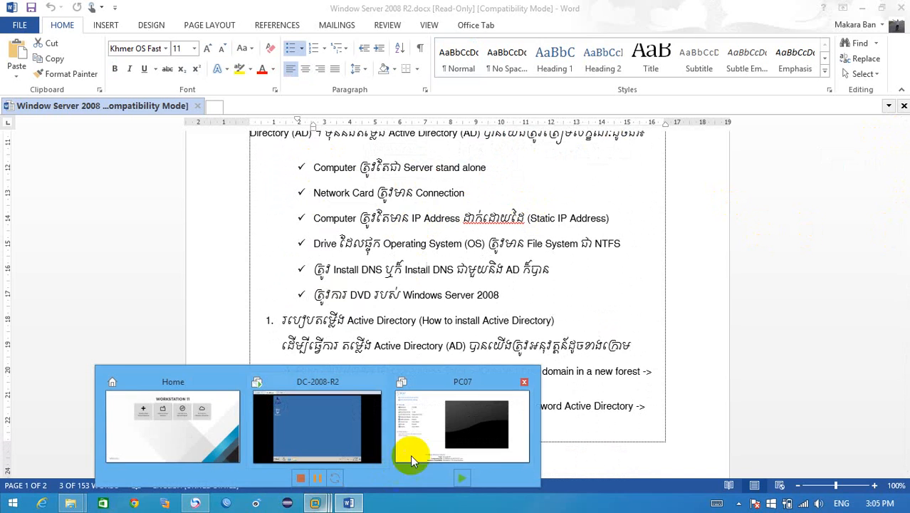
{"action": "left_click", "coordinate": [305, 425]}
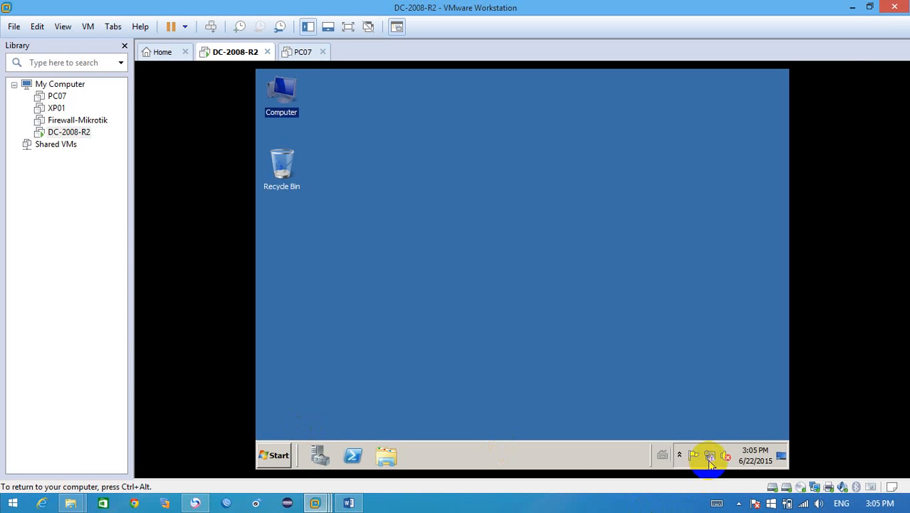
{"action": "left_click", "coordinate": [854, 9]}
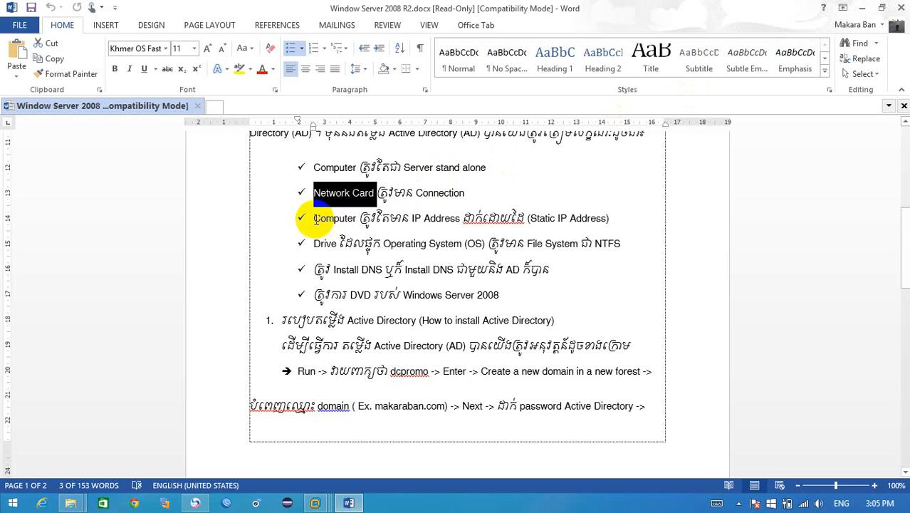
Step: Highlight the static IP address, NTFS drive and Windows Server 2008 DVD requirements in the prerequisites list
{"action": "left_click_drag", "start_coordinate": [314, 219], "coordinate": [611, 222]}
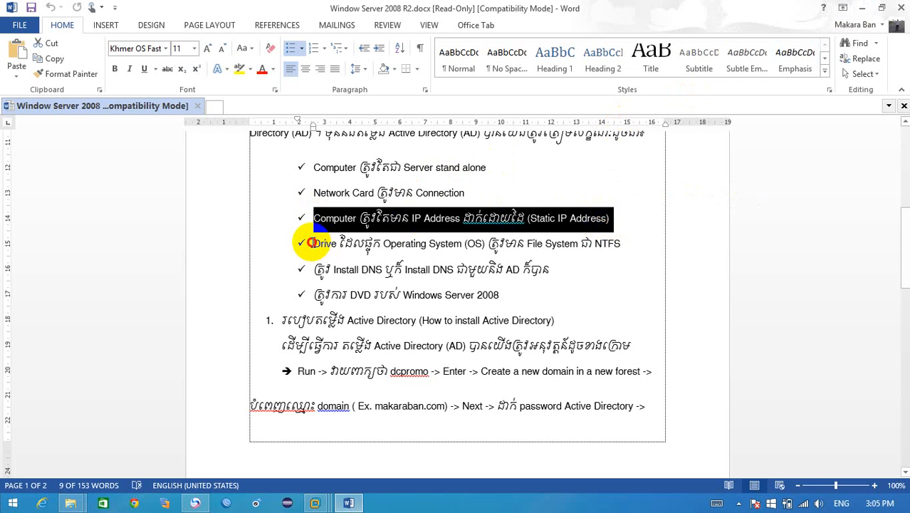
{"action": "left_click_drag", "start_coordinate": [313, 243], "coordinate": [598, 248]}
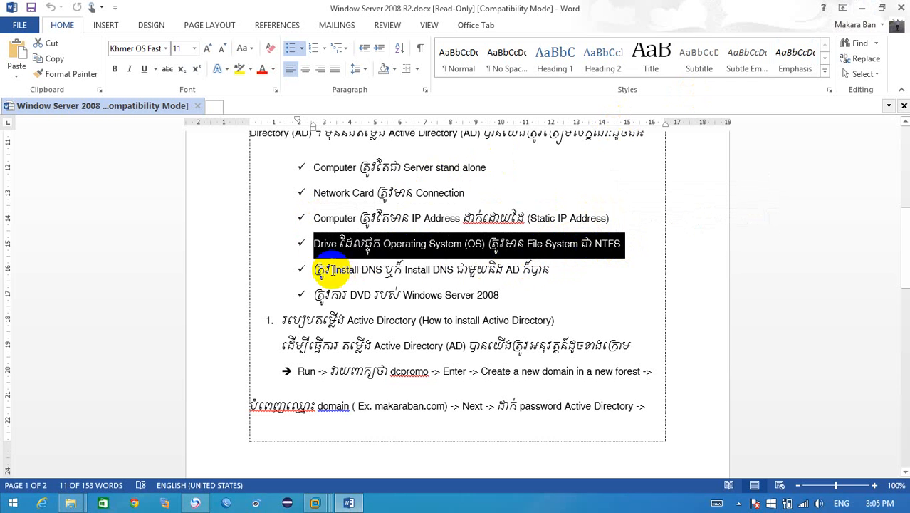
{"action": "left_click_drag", "start_coordinate": [314, 295], "coordinate": [503, 298]}
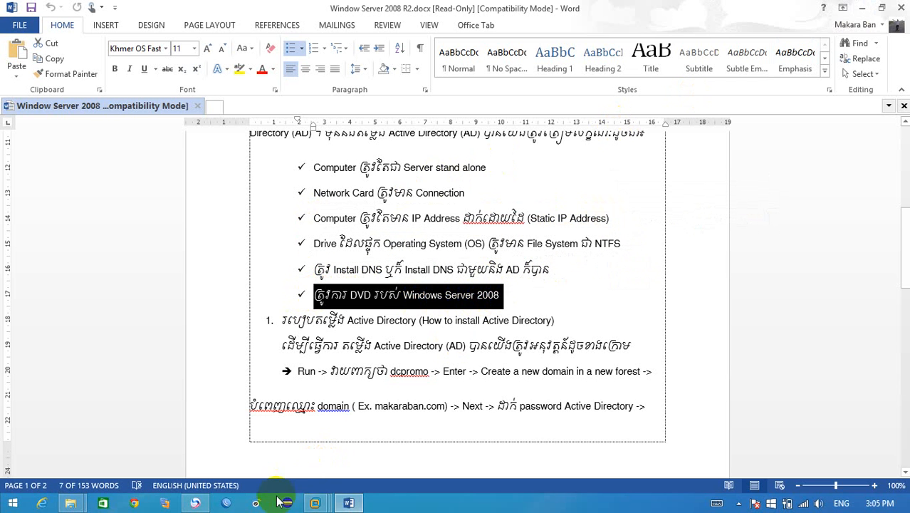
Step: Switch to the DC-2008-R2 machine in VMware Workstation and check the installation DVD drive in the Computer window
{"action": "left_click", "coordinate": [314, 503]}
{"action": "left_click", "coordinate": [300, 436]}
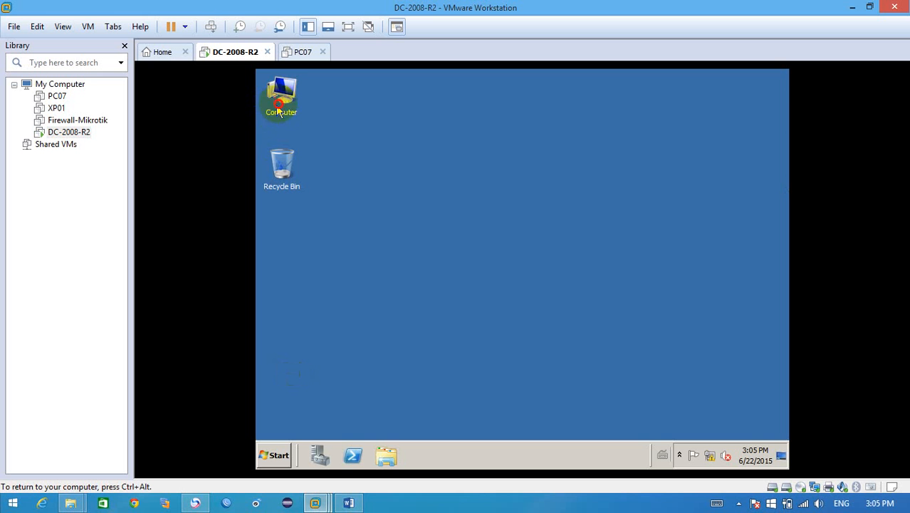
{"action": "double_click", "coordinate": [277, 96]}
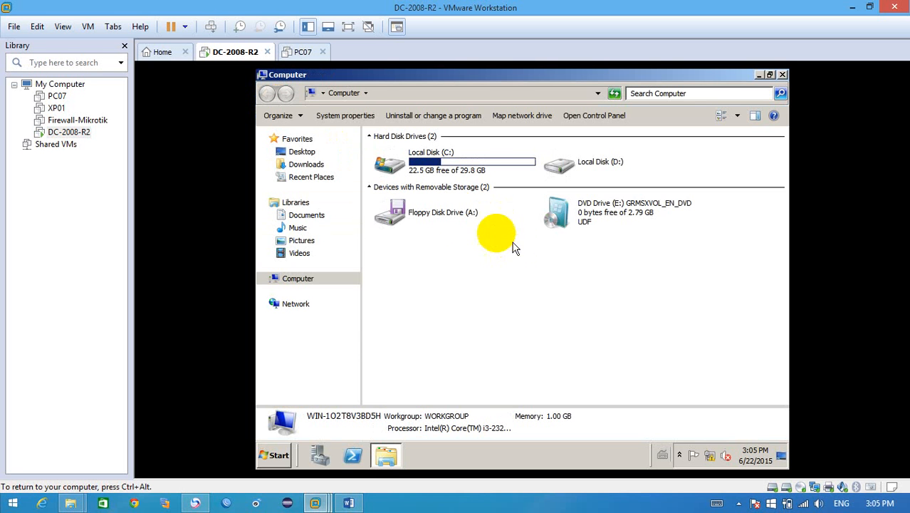
{"action": "left_click", "coordinate": [593, 216]}
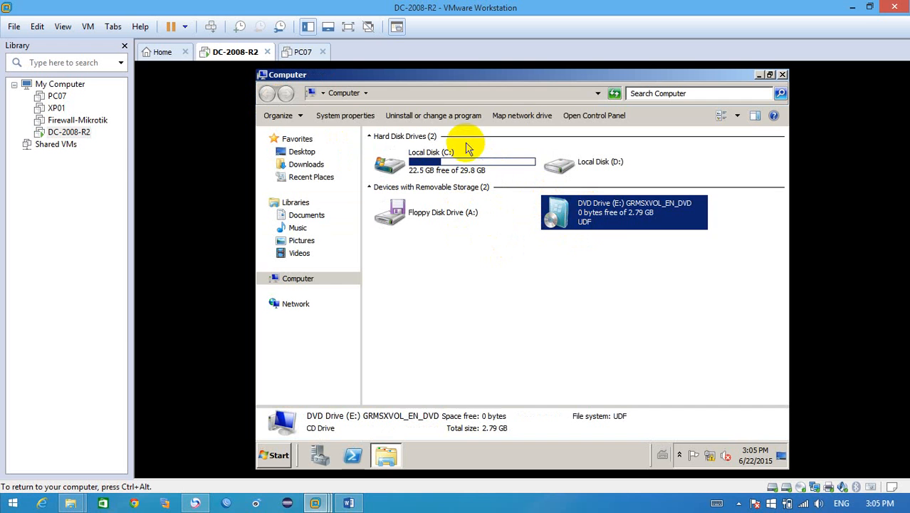
Step: Check the file system of Local Disk (C:) in its properties, and close the Computer window
{"action": "left_click", "coordinate": [454, 161]}
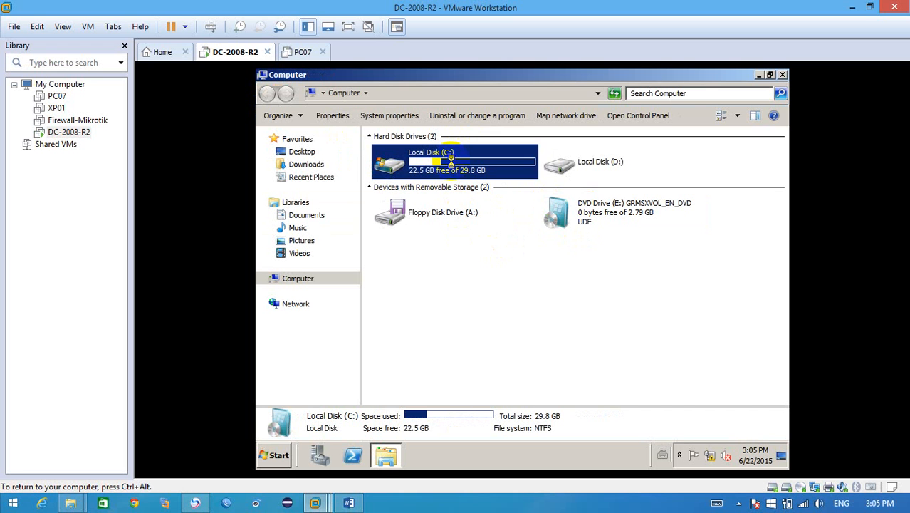
{"action": "right_click", "coordinate": [450, 160]}
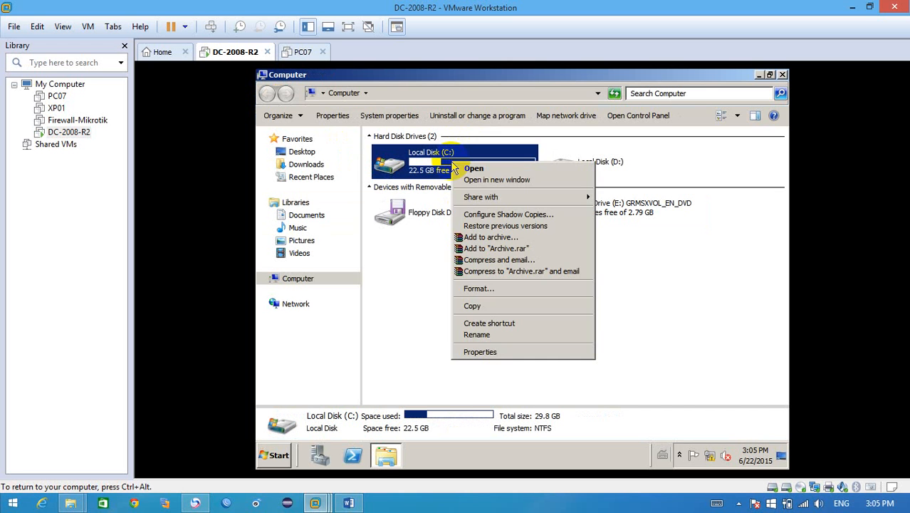
{"action": "left_click", "coordinate": [463, 354]}
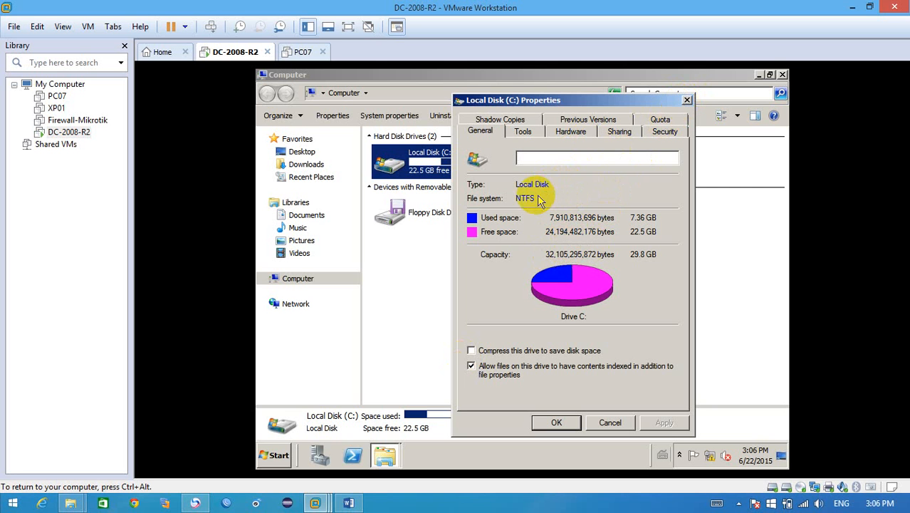
{"action": "left_click", "coordinate": [687, 99]}
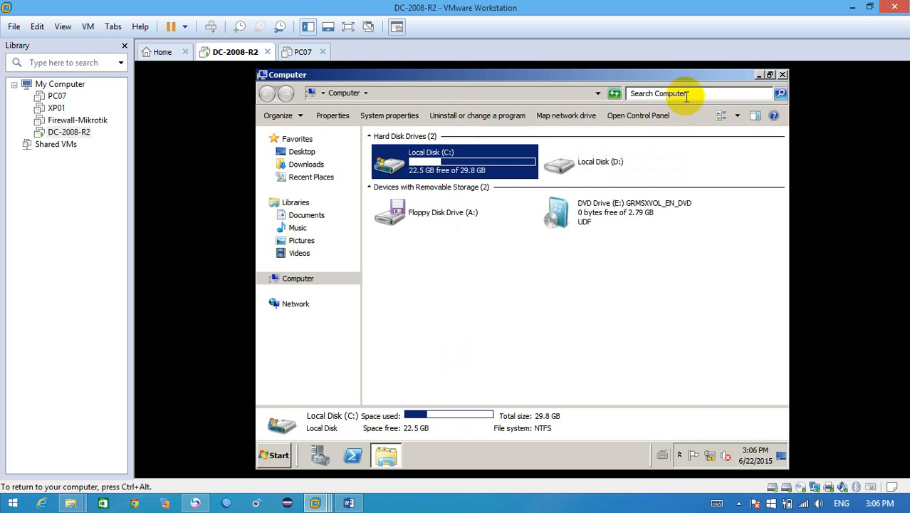
{"action": "left_click", "coordinate": [782, 75]}
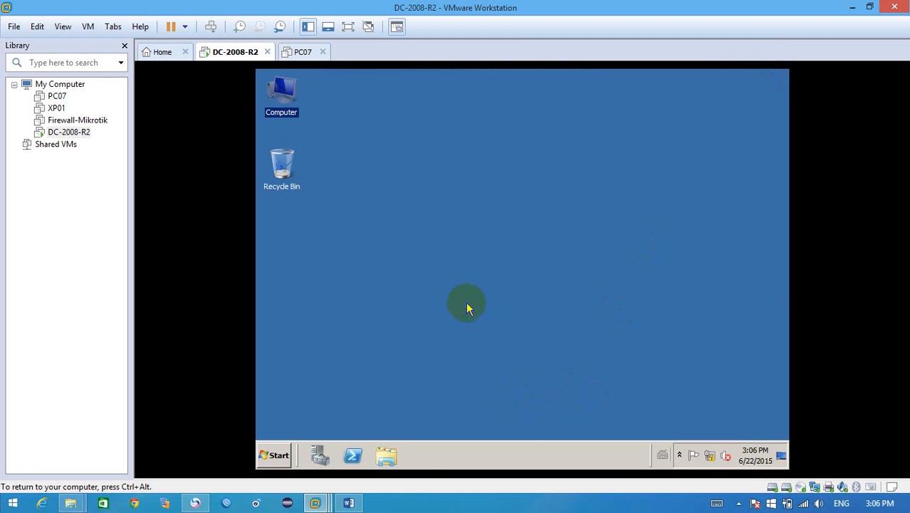
Step: Open the server's Network Connections window through the Run dialog
{"action": "key", "text": "super+r"}
{"action": "type", "text": "n"}
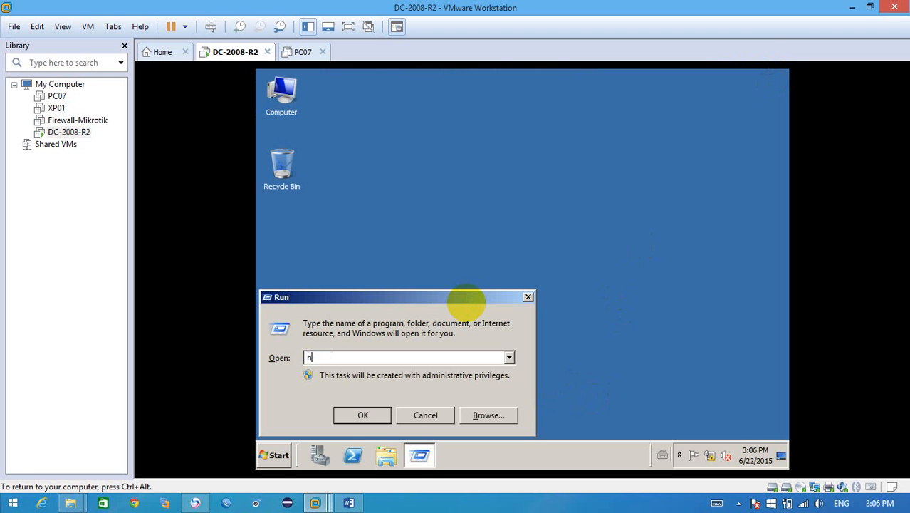
{"action": "type", "text": "cp"}
{"action": "key", "text": "Return"}
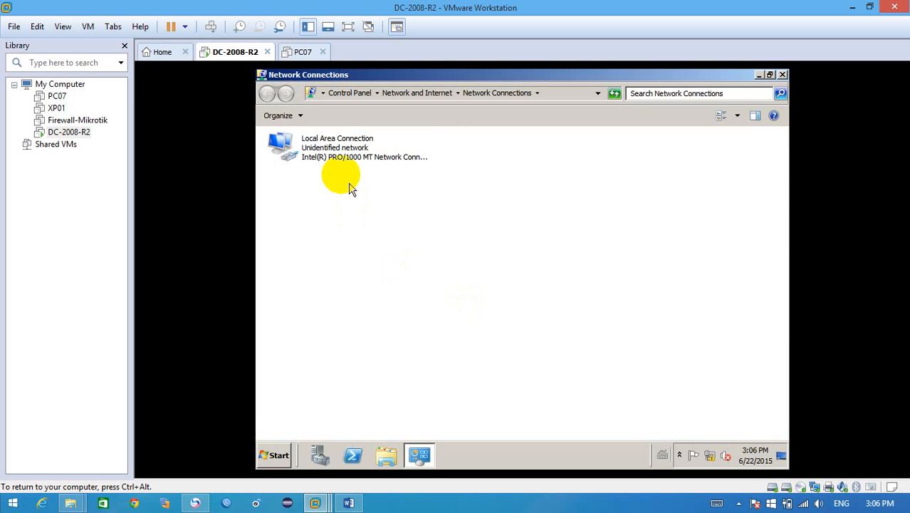
Step: Open the Internet Protocol Version 4 (TCP/IPv4) properties of Local Area Connection
{"action": "left_click", "coordinate": [339, 160]}
{"action": "right_click", "coordinate": [339, 160]}
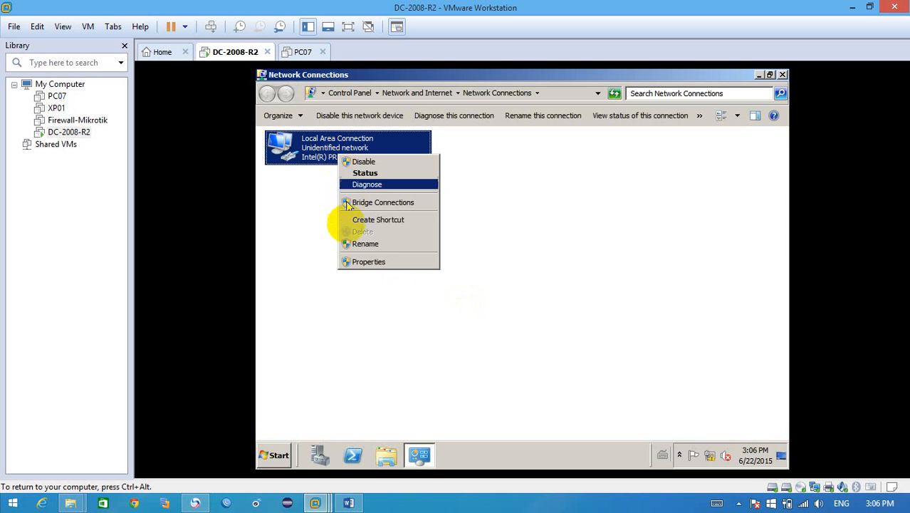
{"action": "left_click", "coordinate": [355, 262]}
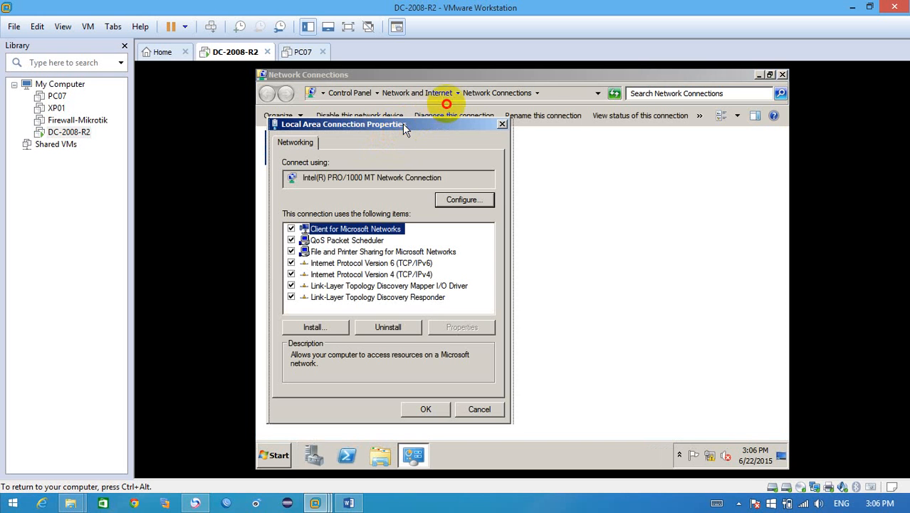
{"action": "left_click_drag", "start_coordinate": [404, 127], "coordinate": [475, 93]}
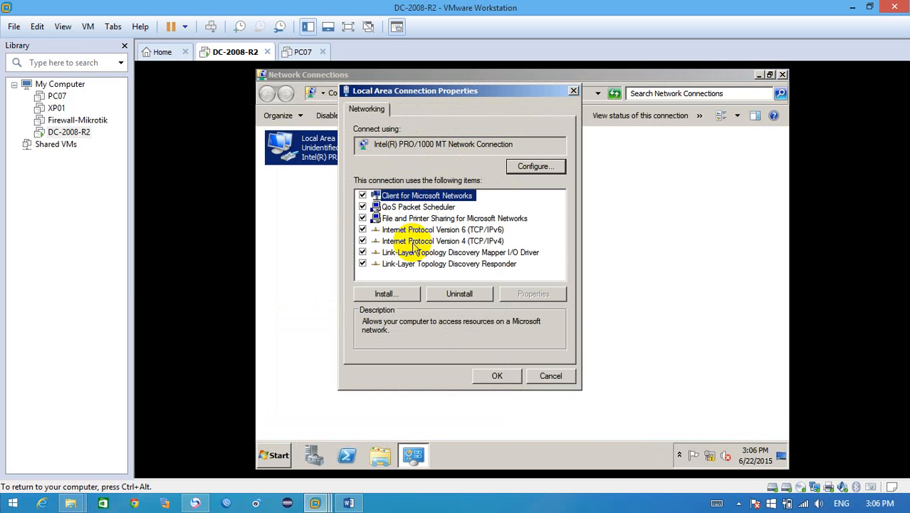
{"action": "left_click", "coordinate": [415, 242]}
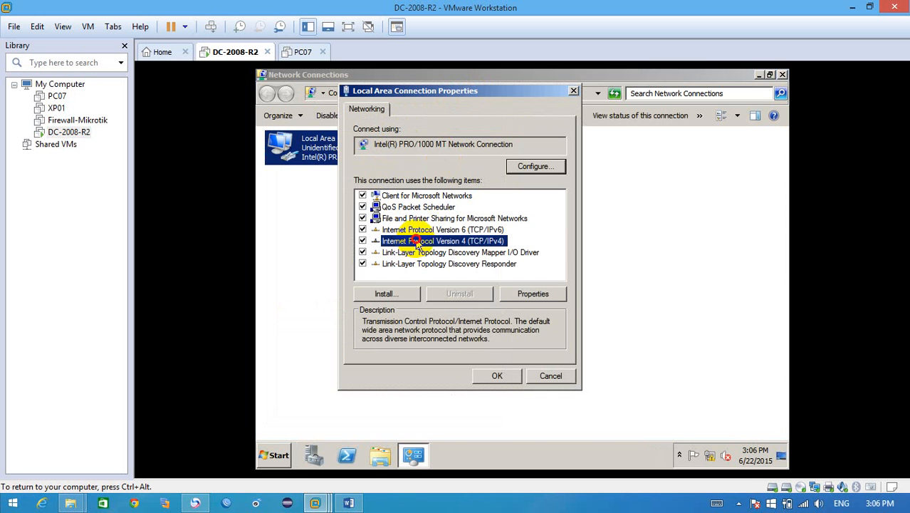
{"action": "double_click", "coordinate": [416, 242]}
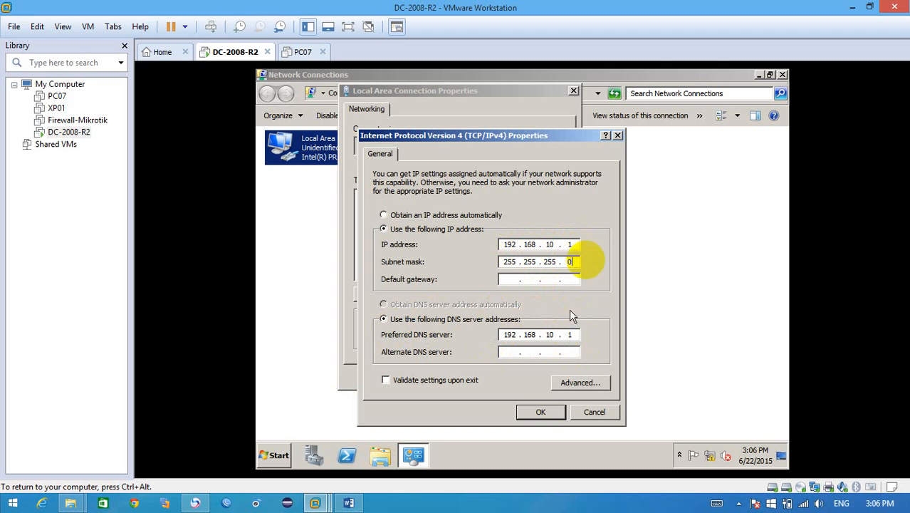
Step: Review the static IP address, subnet mask and preferred DNS server, accept both dialogs and close Network Connections
{"action": "double_click", "coordinate": [570, 244]}
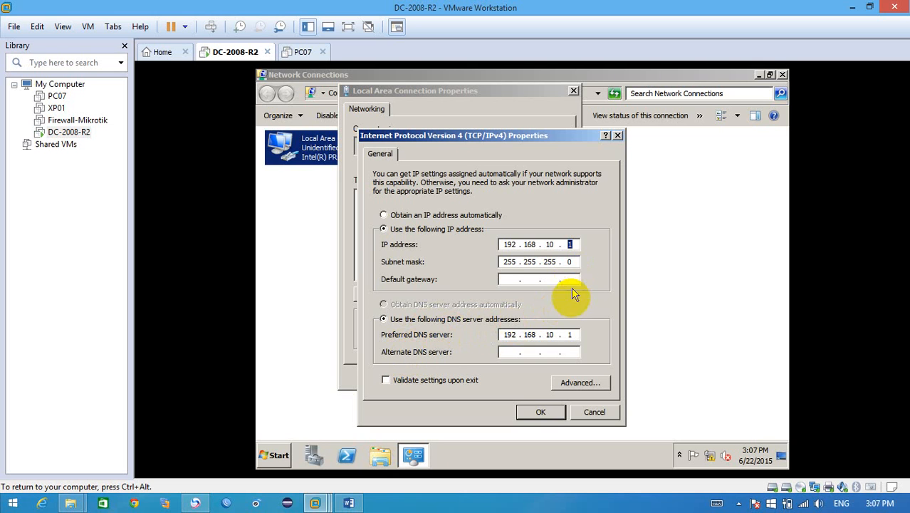
{"action": "left_click", "coordinate": [532, 410]}
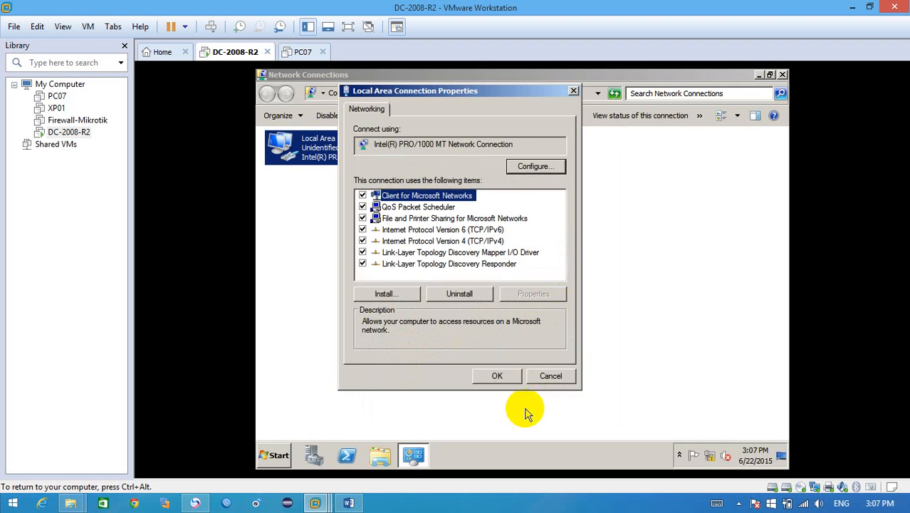
{"action": "left_click", "coordinate": [497, 376]}
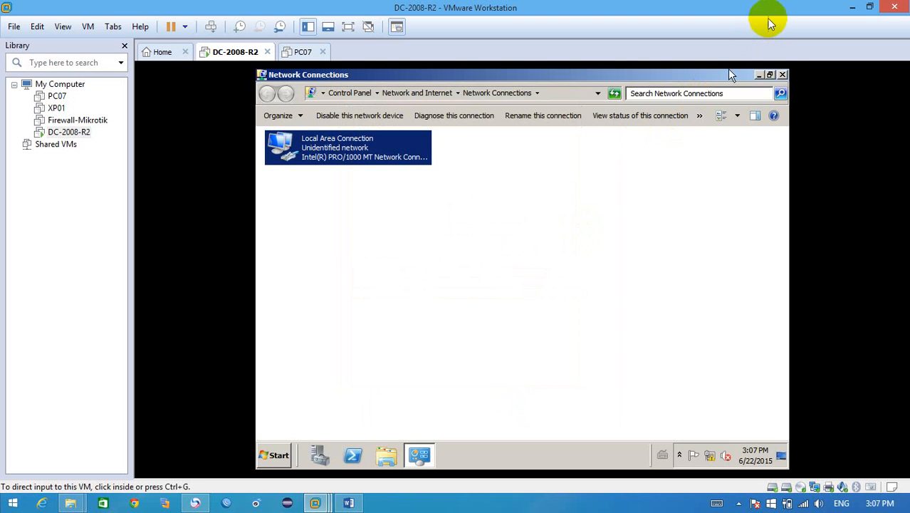
{"action": "left_click", "coordinate": [782, 75]}
{"action": "left_click", "coordinate": [782, 76]}
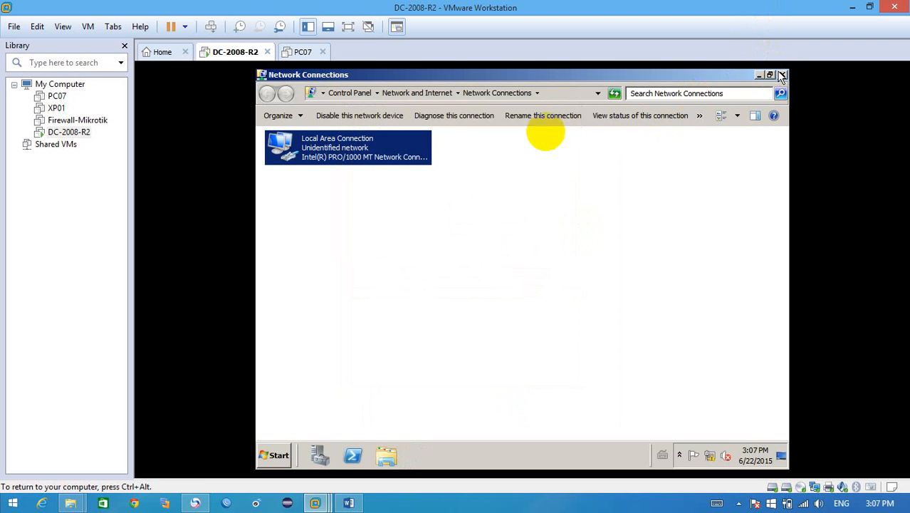
Step: Refresh the server's desktop and run dcpromo to launch the Active Directory Domain Services Installation Wizard
{"action": "right_click", "coordinate": [495, 203]}
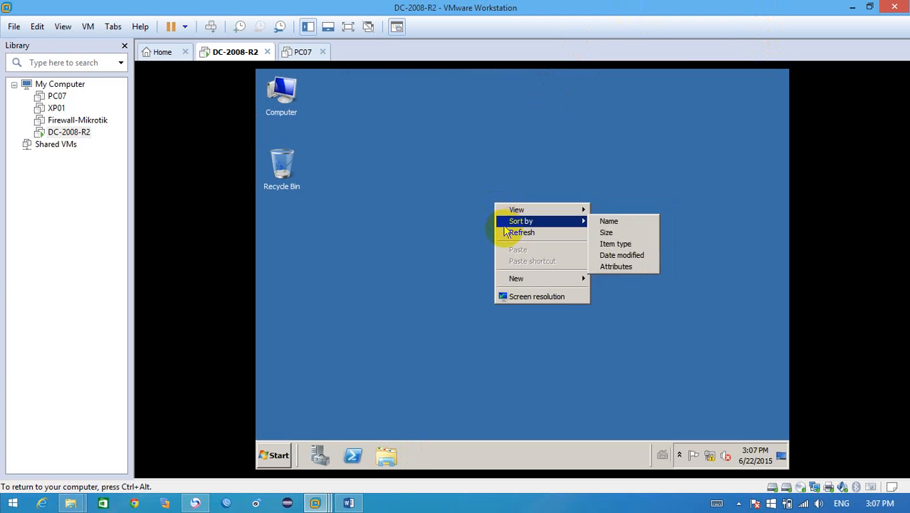
{"action": "left_click", "coordinate": [506, 233]}
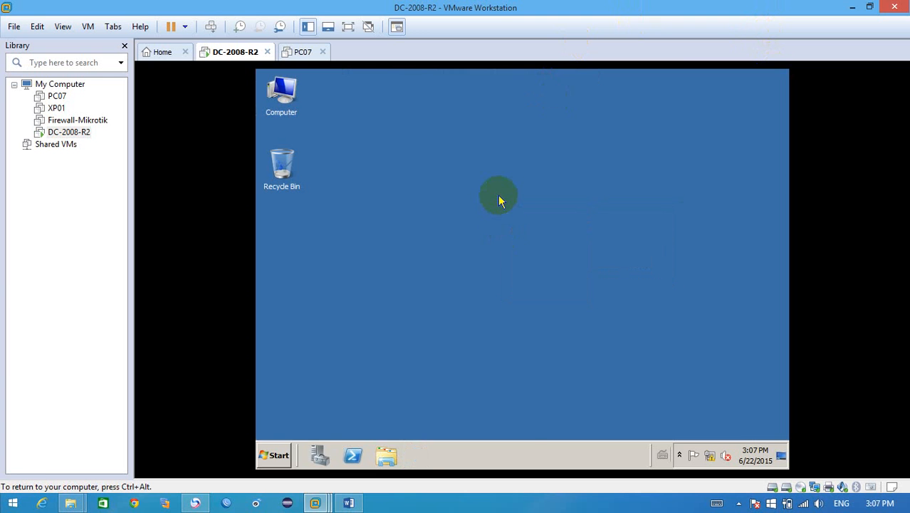
{"action": "key", "text": "super+r"}
{"action": "type", "text": "d"}
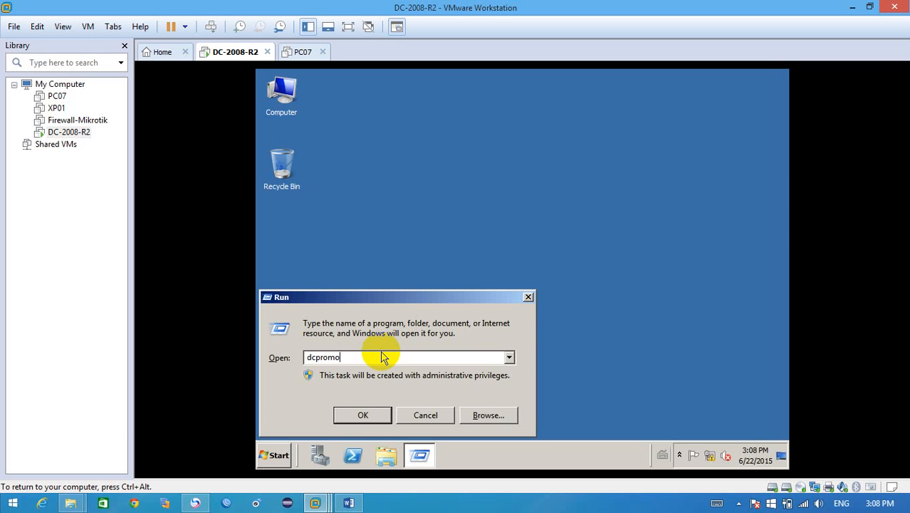
{"action": "left_click", "coordinate": [355, 420]}
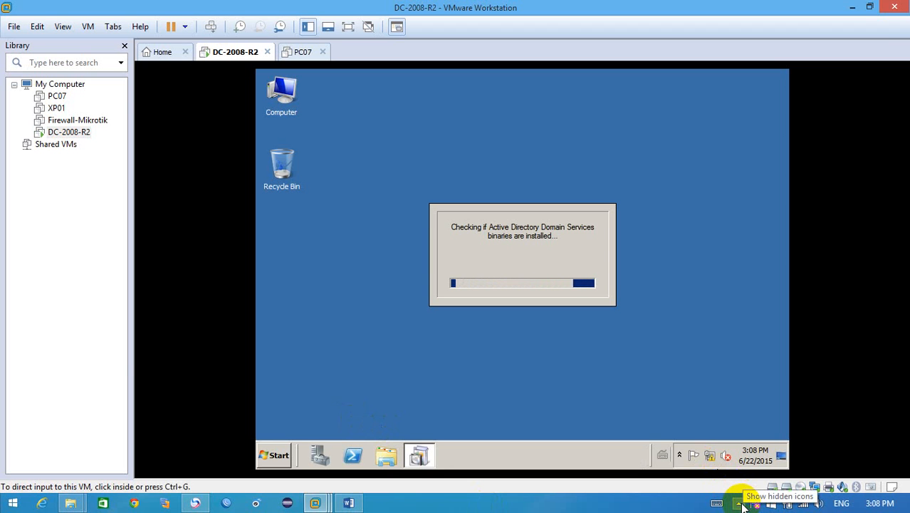
{"action": "left_click", "coordinate": [746, 342]}
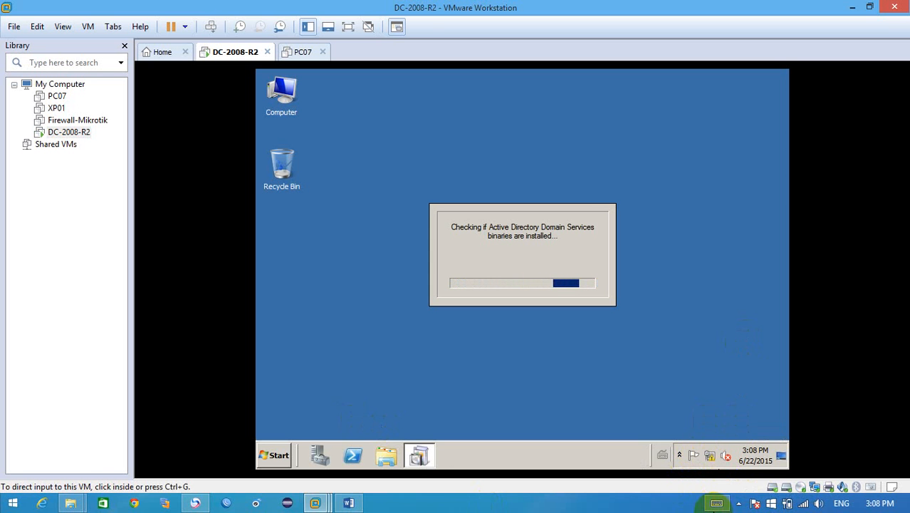
{"action": "left_click", "coordinate": [739, 502]}
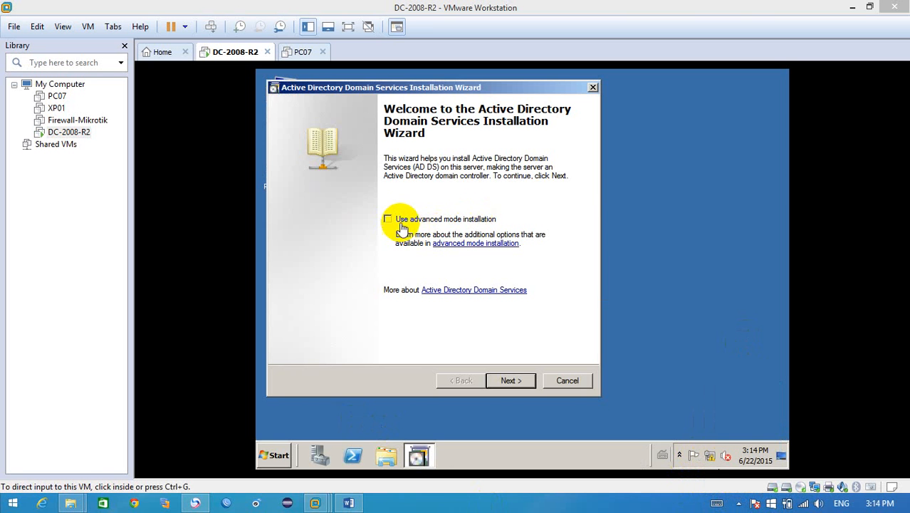
Step: Enable advanced mode installation and continue past the operating system compatibility page to the deployment configuration
{"action": "left_click", "coordinate": [388, 218]}
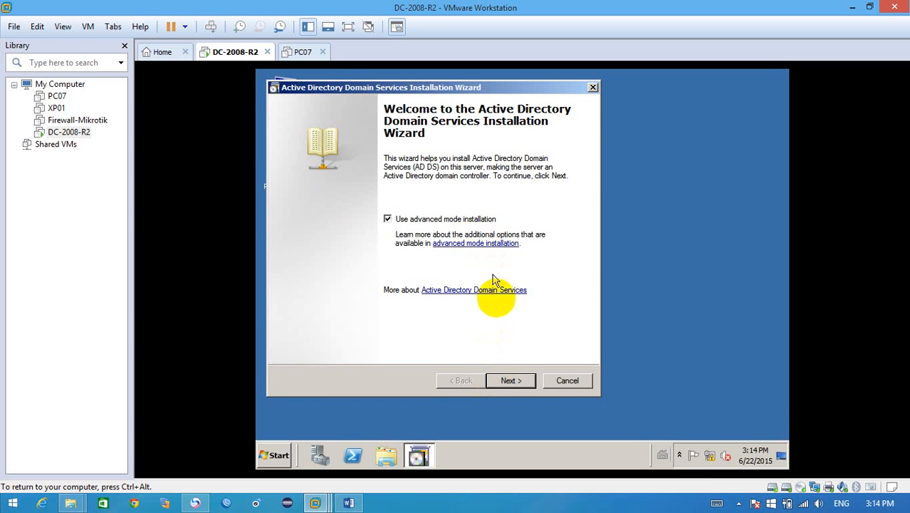
{"action": "left_click", "coordinate": [507, 382]}
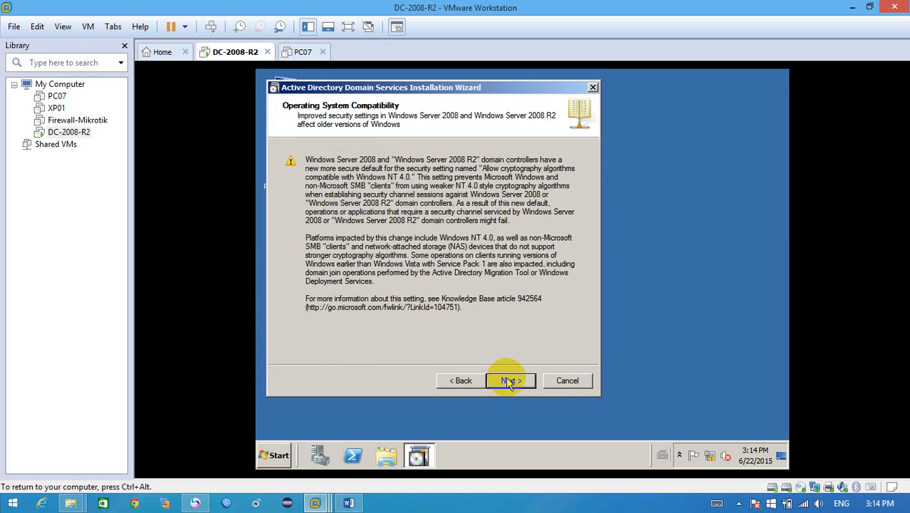
{"action": "left_click", "coordinate": [508, 382]}
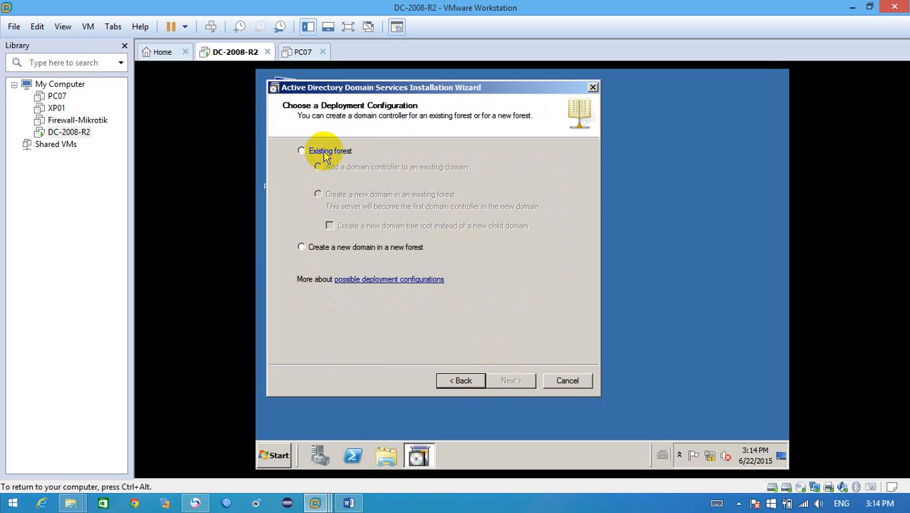
Step: Compare the existing forest and new forest options, and choose to create a new domain in a new forest
{"action": "left_click", "coordinate": [327, 252]}
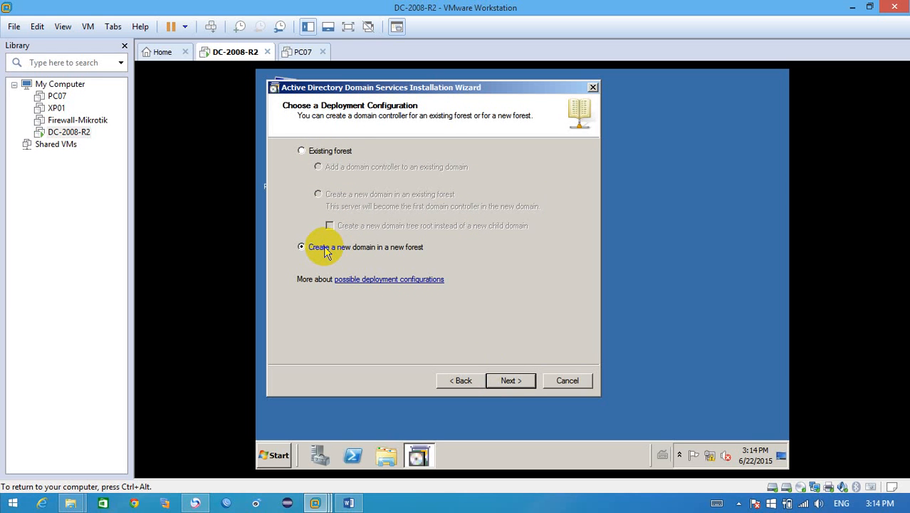
{"action": "left_click", "coordinate": [327, 153]}
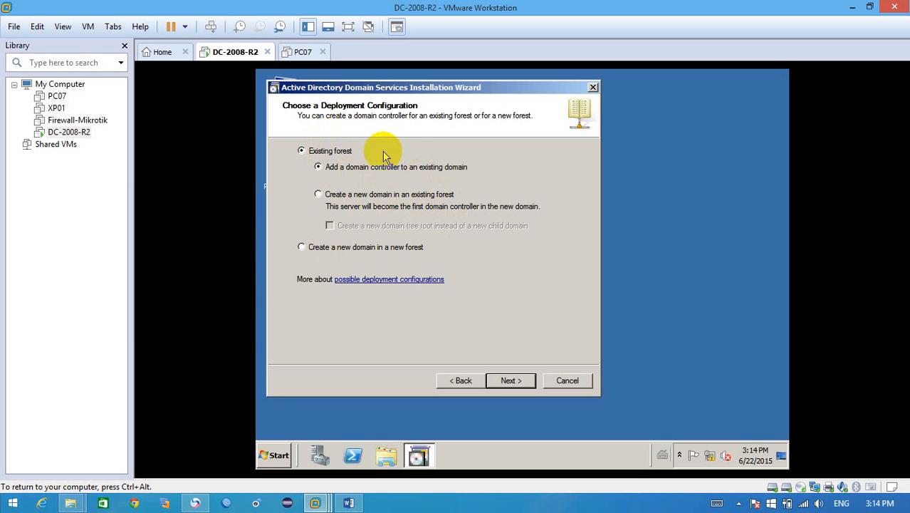
{"action": "left_click", "coordinate": [352, 252]}
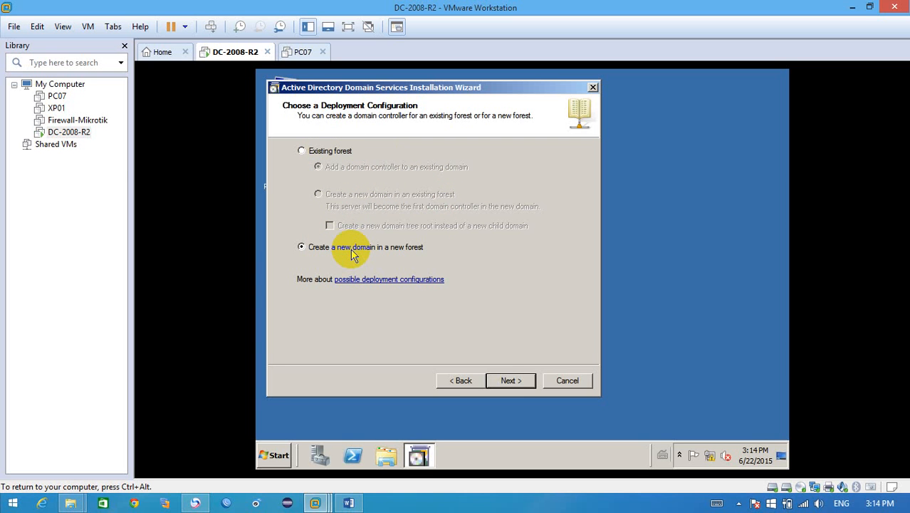
{"action": "left_click", "coordinate": [315, 153]}
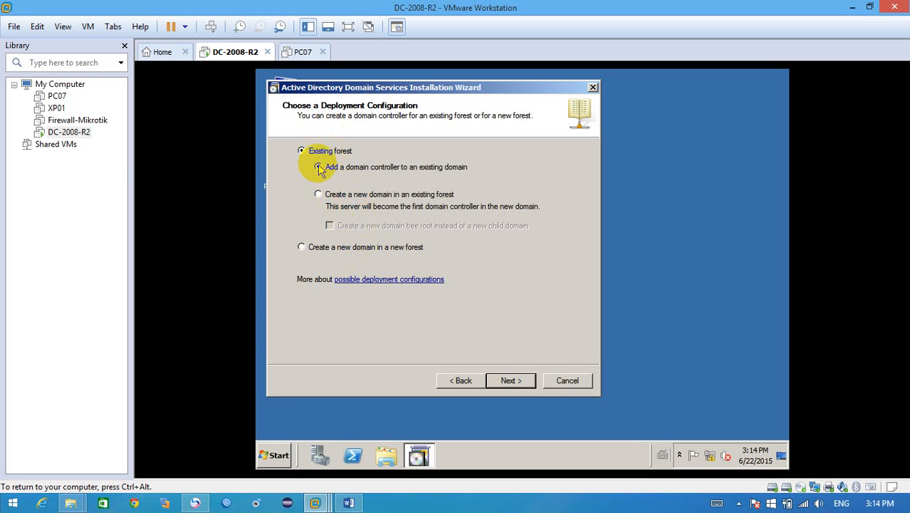
{"action": "left_click", "coordinate": [320, 251]}
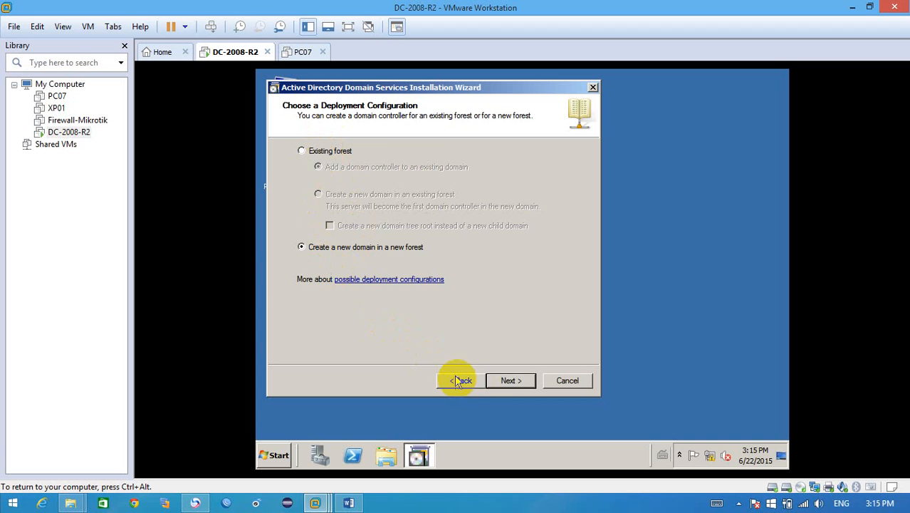
{"action": "left_click", "coordinate": [510, 381]}
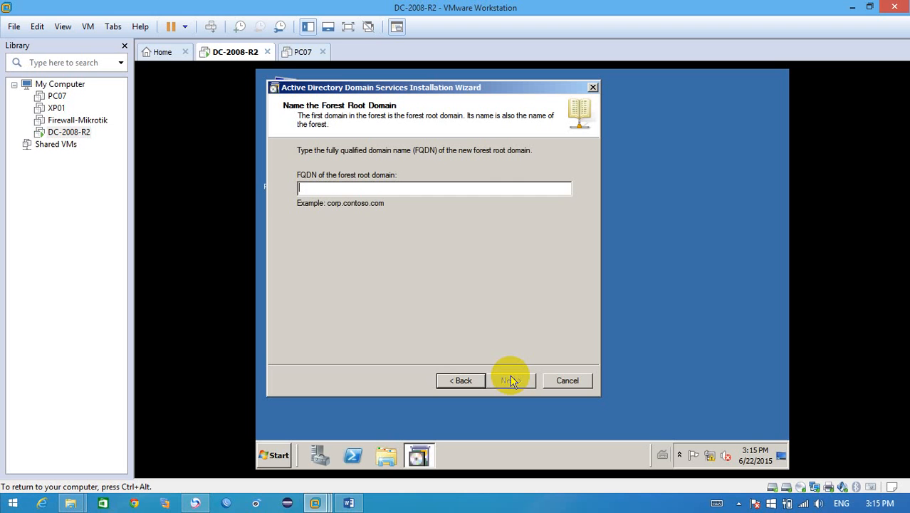
Step: Name the forest root domain makaraban.com.kh and accept MAKARABAN as the domain NetBIOS name
{"action": "type", "text": "maka"}
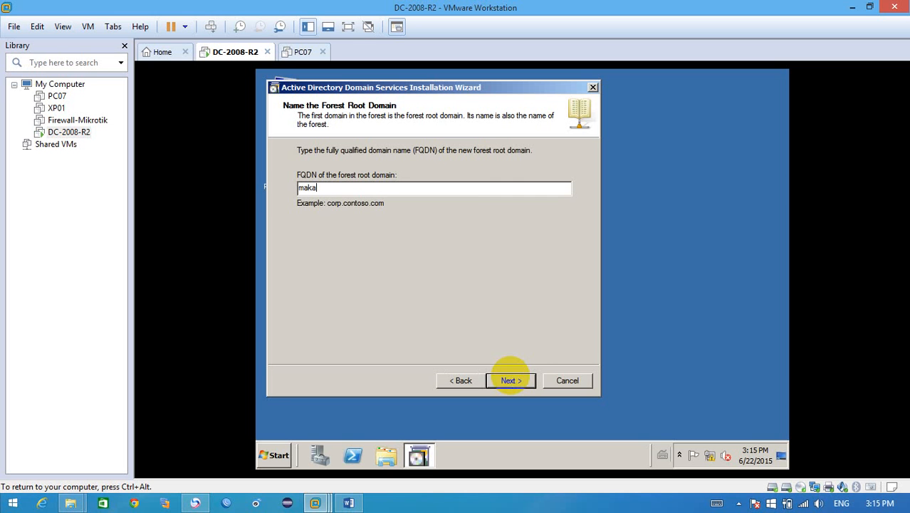
{"action": "type", "text": "raban.com"}
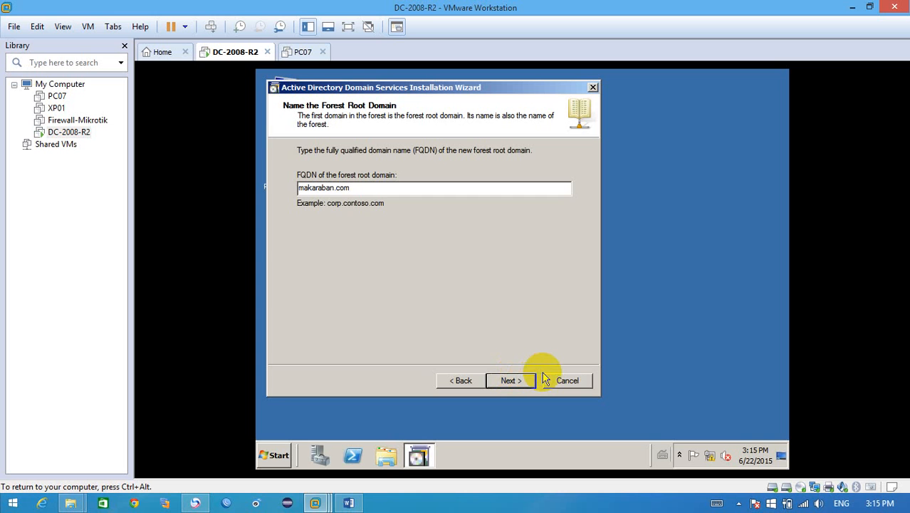
{"action": "type", "text": ".kh"}
{"action": "left_click", "coordinate": [530, 385]}
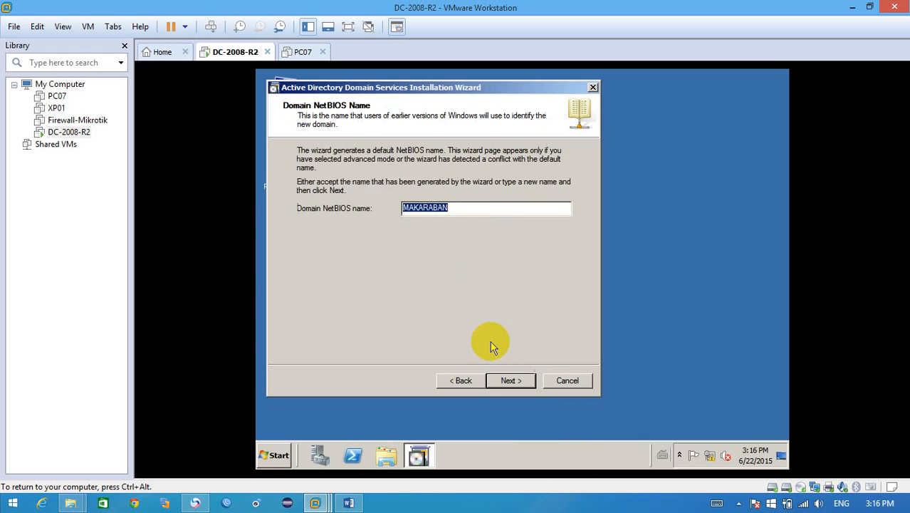
{"action": "left_click", "coordinate": [502, 383]}
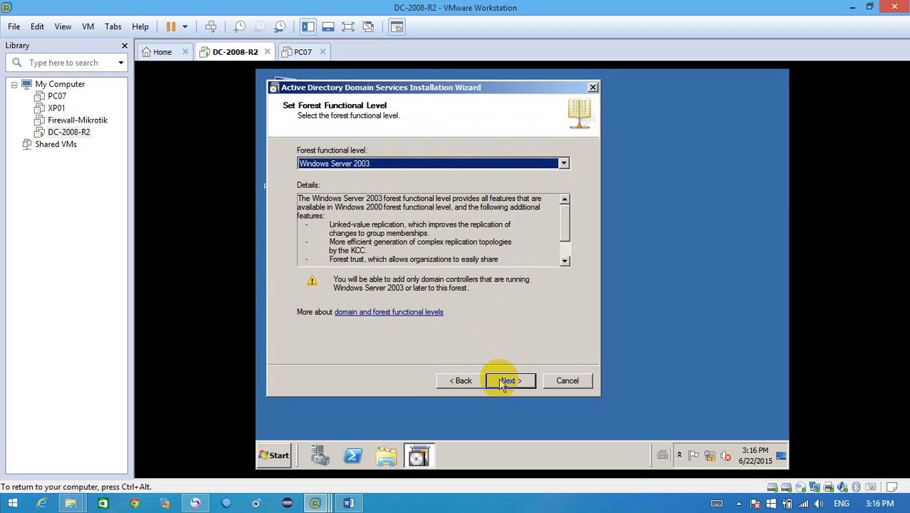
Step: Set the forest functional level to Windows Server 2008 R2 and continue to the additional domain controller options
{"action": "left_click", "coordinate": [564, 164]}
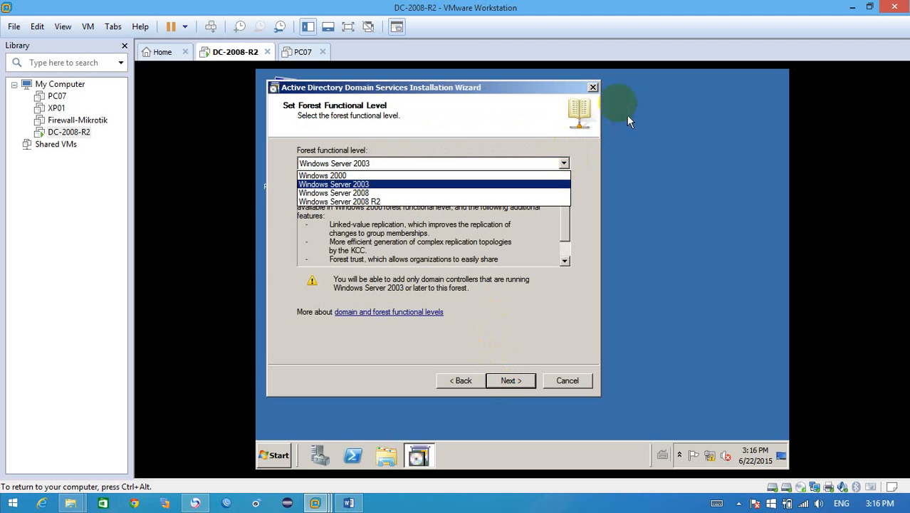
{"action": "left_click", "coordinate": [505, 92]}
{"action": "left_click", "coordinate": [556, 92]}
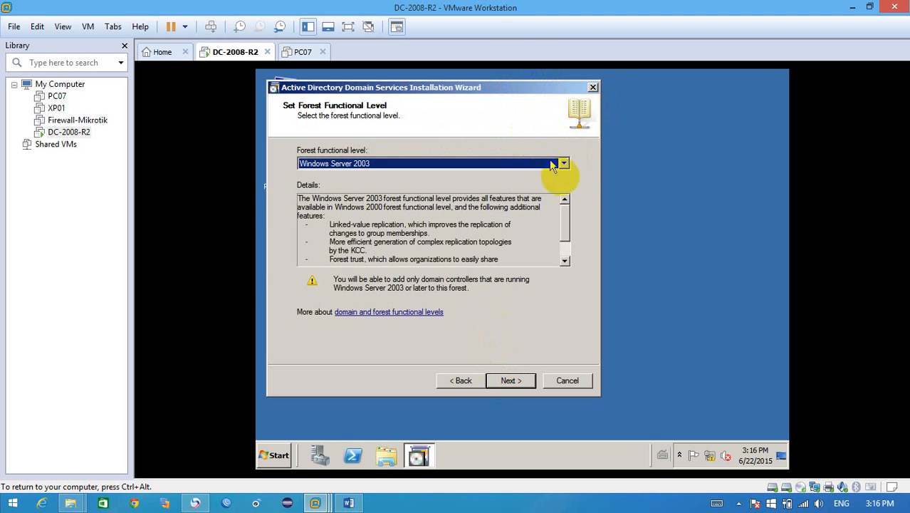
{"action": "left_click", "coordinate": [564, 165]}
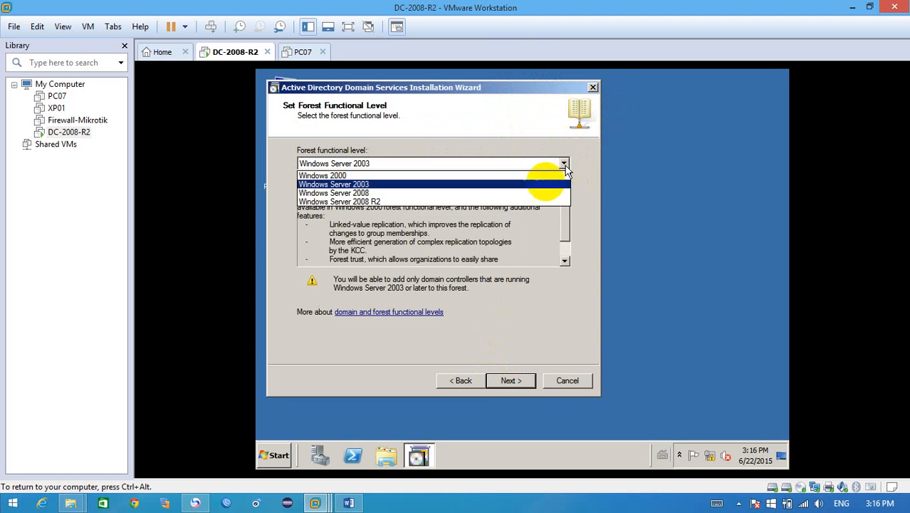
{"action": "left_click", "coordinate": [518, 201]}
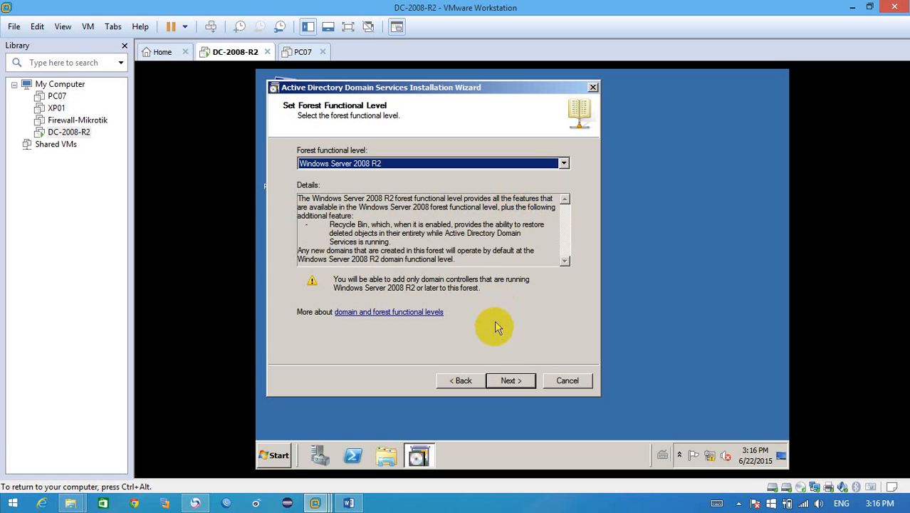
{"action": "left_click", "coordinate": [511, 382]}
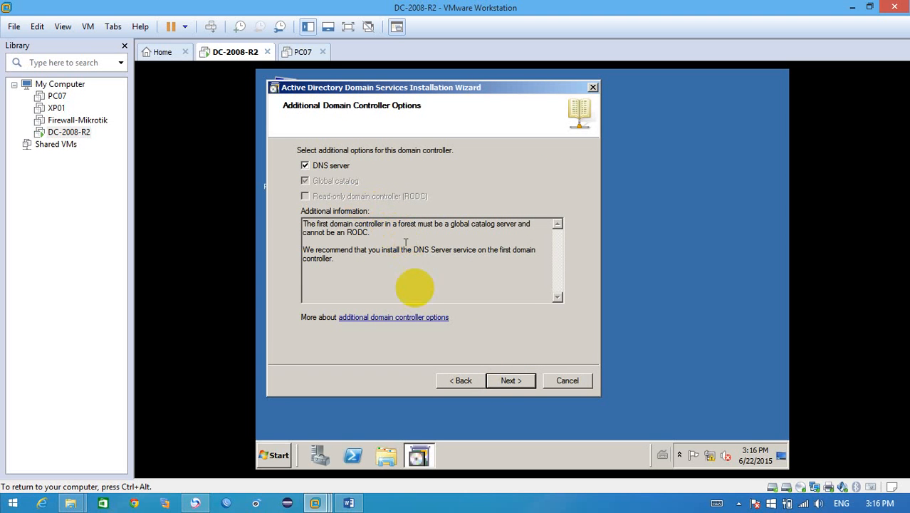
Step: Keep the DNS server option, continue without a DNS delegation, and accept the default database, log files and SYSVOL folders
{"action": "left_click", "coordinate": [508, 380]}
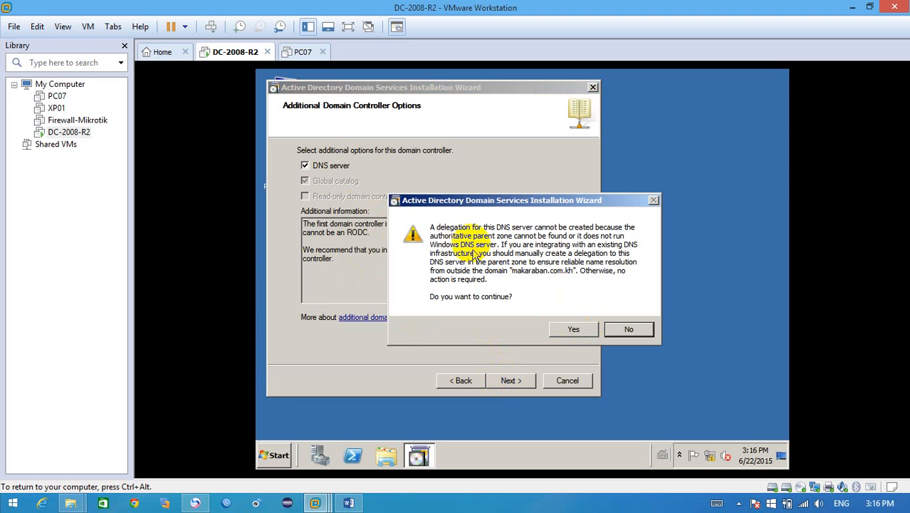
{"action": "left_click", "coordinate": [575, 331]}
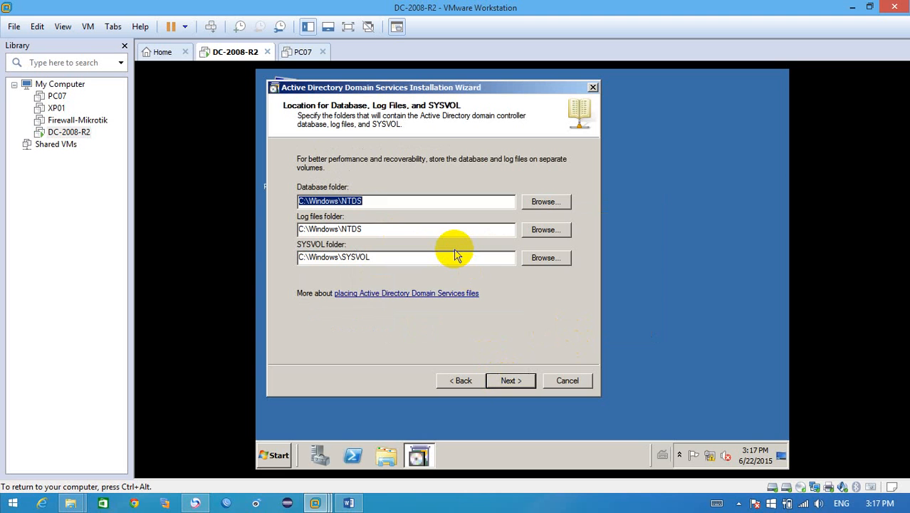
{"action": "left_click", "coordinate": [511, 380]}
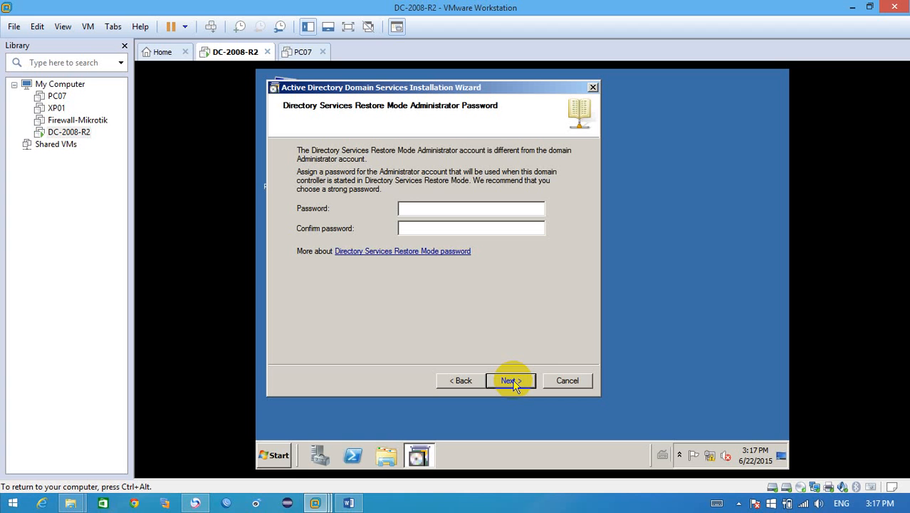
Step: Enter and confirm the Directory Services Restore Mode administrator password, and continue to the summary
{"action": "type", "text": "••••••••"}
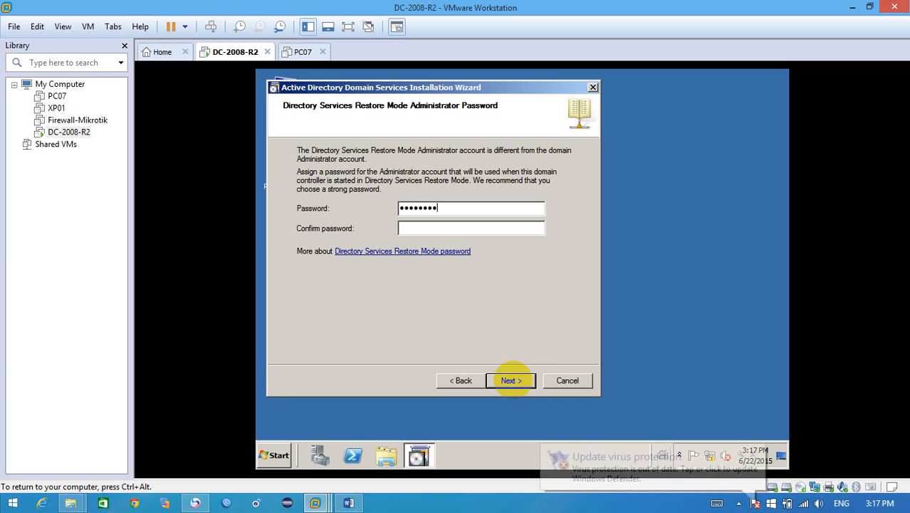
{"action": "left_click", "coordinate": [469, 232]}
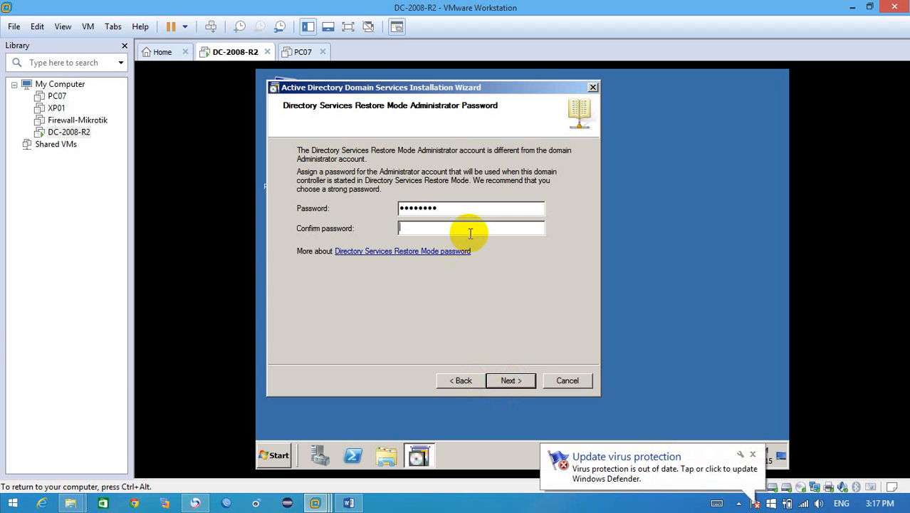
{"action": "type", "text": "••••••"}
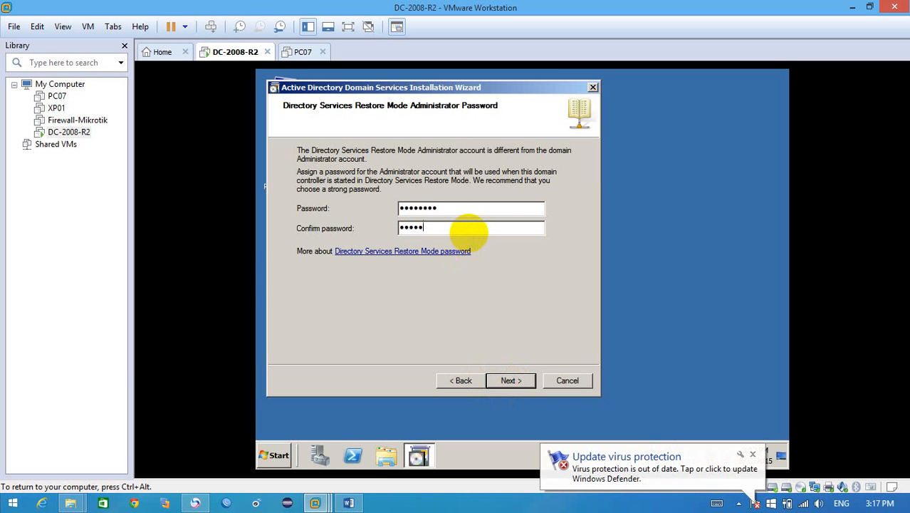
{"action": "type", "text": "••"}
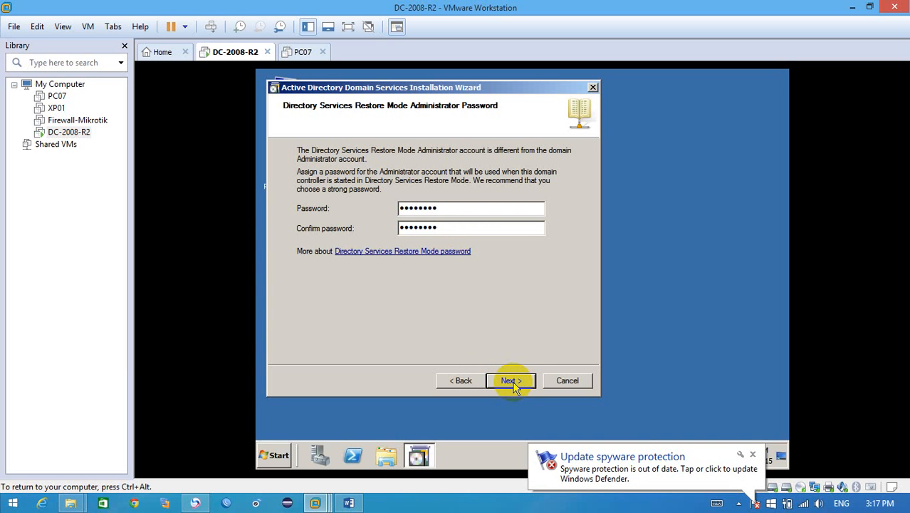
{"action": "left_click", "coordinate": [512, 382]}
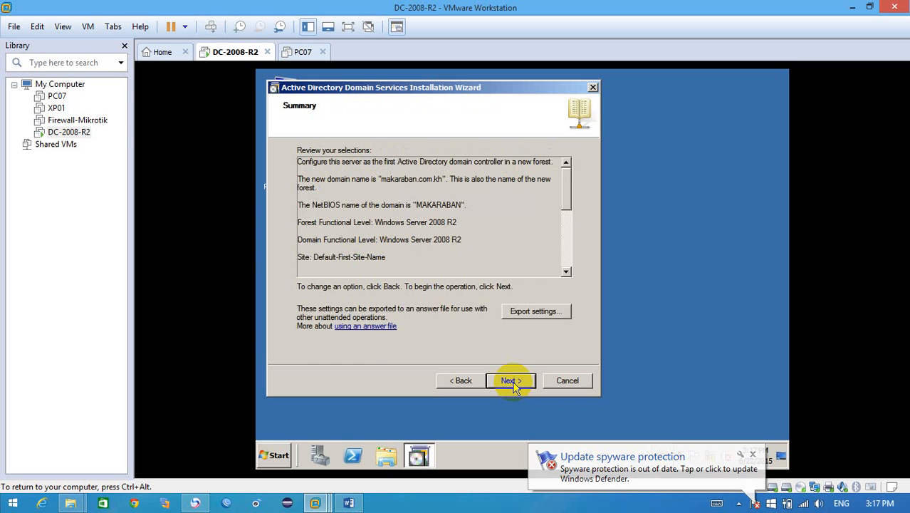
Step: Start the domain controller configuration from the summary and enable Reboot on completion
{"action": "left_click", "coordinate": [512, 381]}
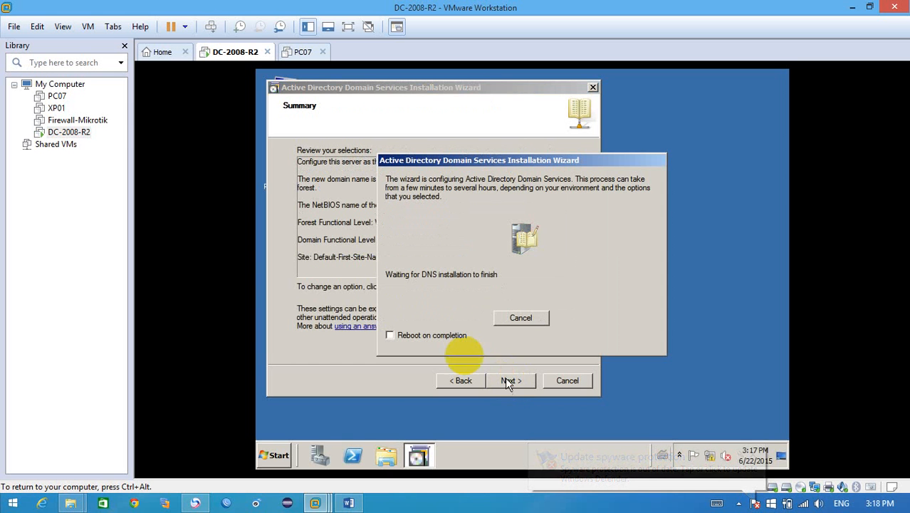
{"action": "left_click", "coordinate": [410, 339]}
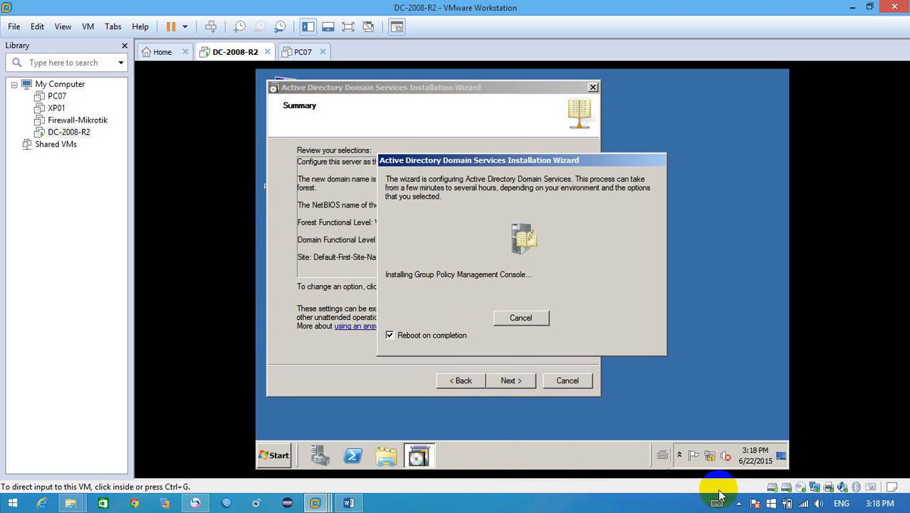
{"action": "left_click", "coordinate": [739, 503]}
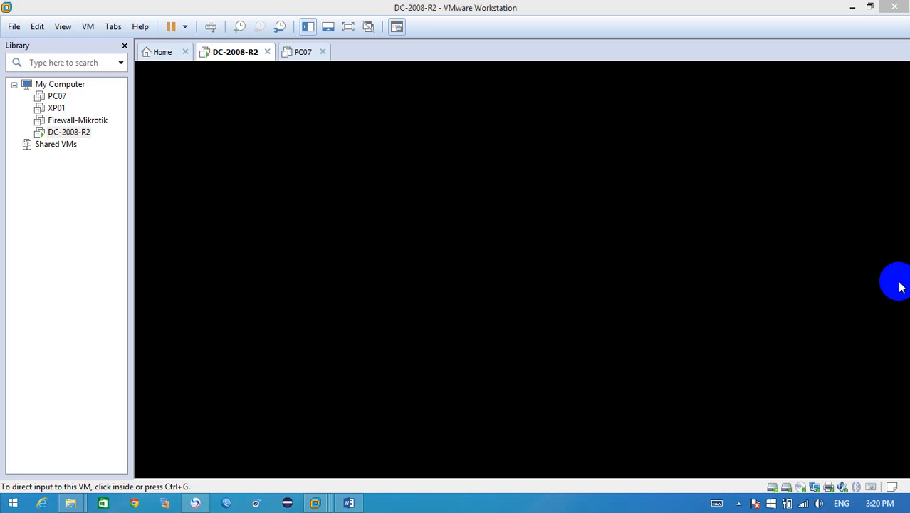
{"action": "left_click", "coordinate": [738, 504]}
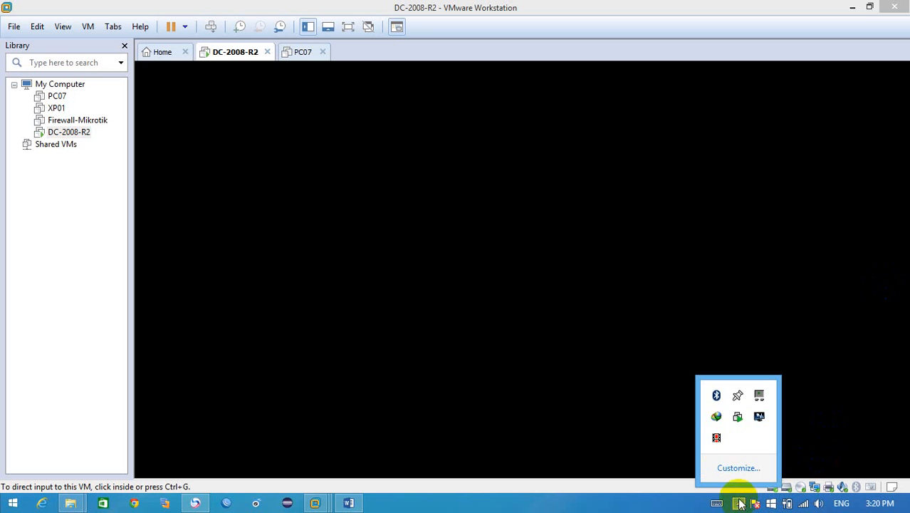
{"action": "left_click", "coordinate": [386, 477]}
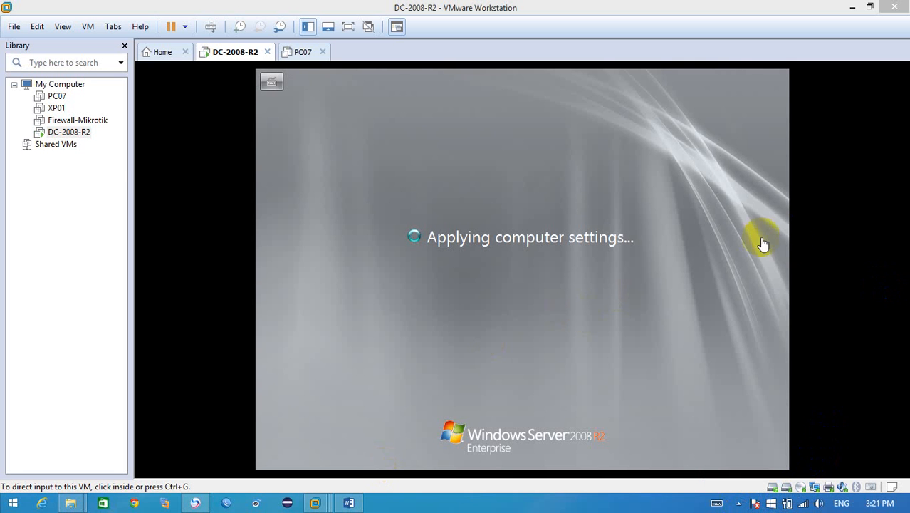
{"action": "left_click", "coordinate": [808, 308]}
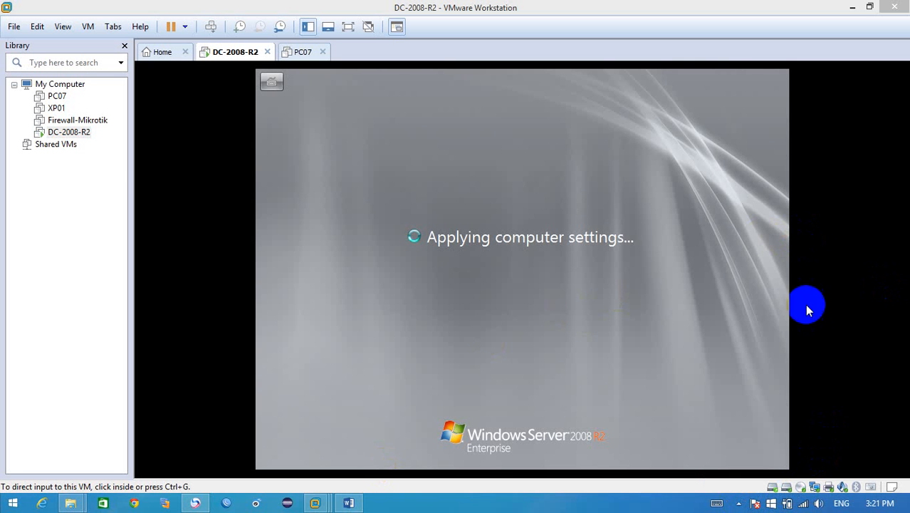
{"action": "left_click", "coordinate": [739, 503]}
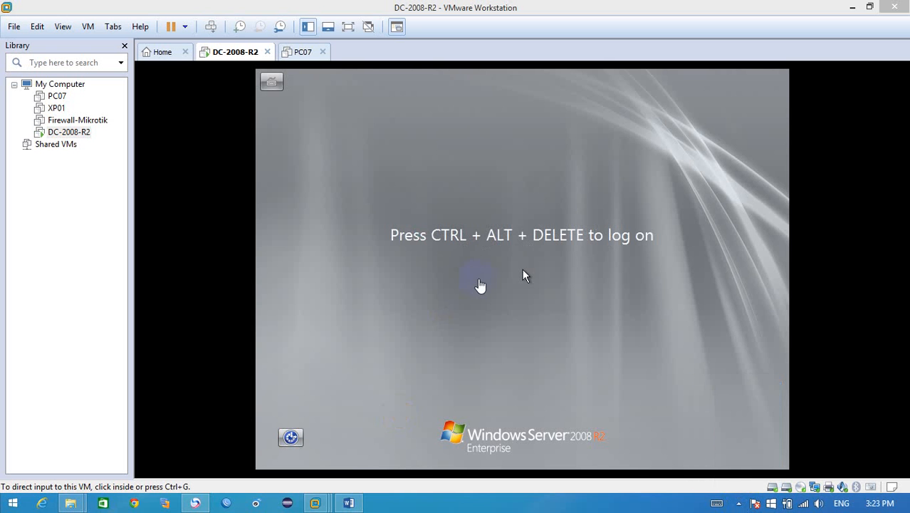
Step: Log on to the restarted server as the MAKARABAN domain Administrator with the account password
{"action": "left_click", "coordinate": [522, 275]}
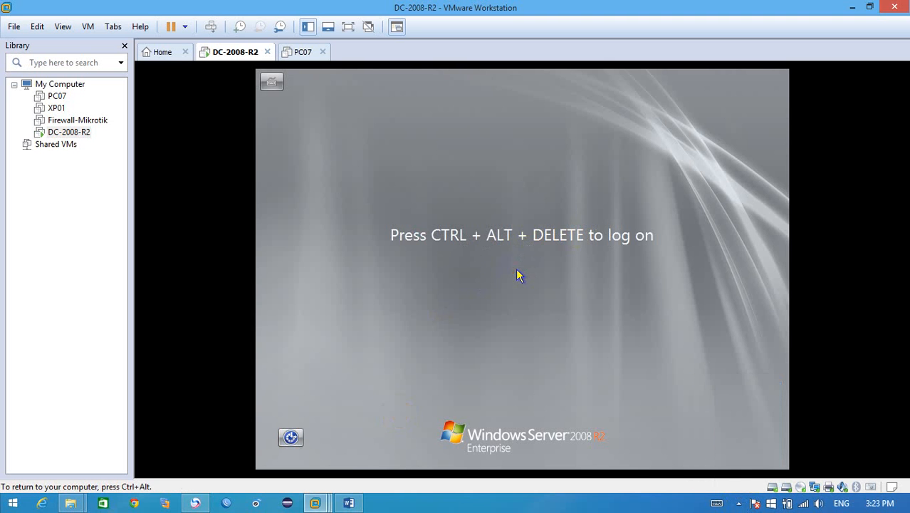
{"action": "key", "text": "ctrl+alt+Insert"}
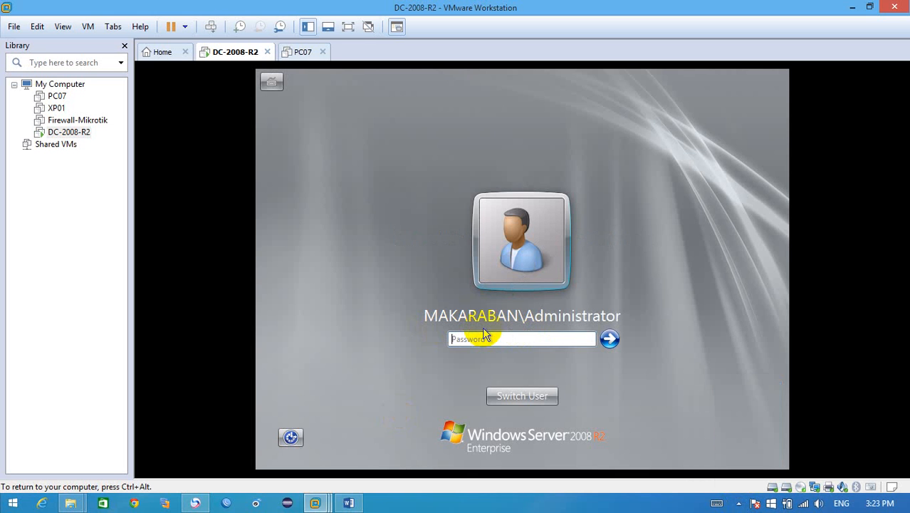
{"action": "type", "text": "••••••••"}
{"action": "key", "text": "Return"}
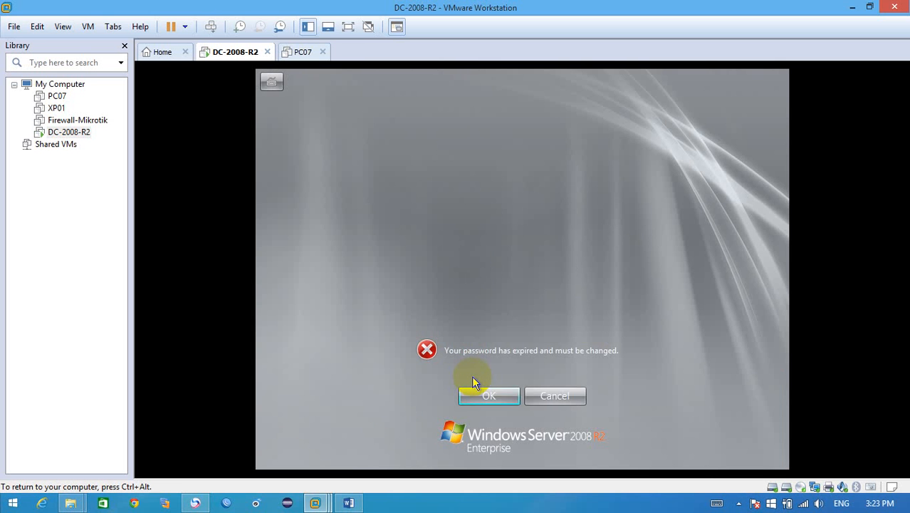
Step: Replace the domain Administrator's expired password by entering and confirming a new one, and continue to the server desktop
{"action": "key", "text": "Return"}
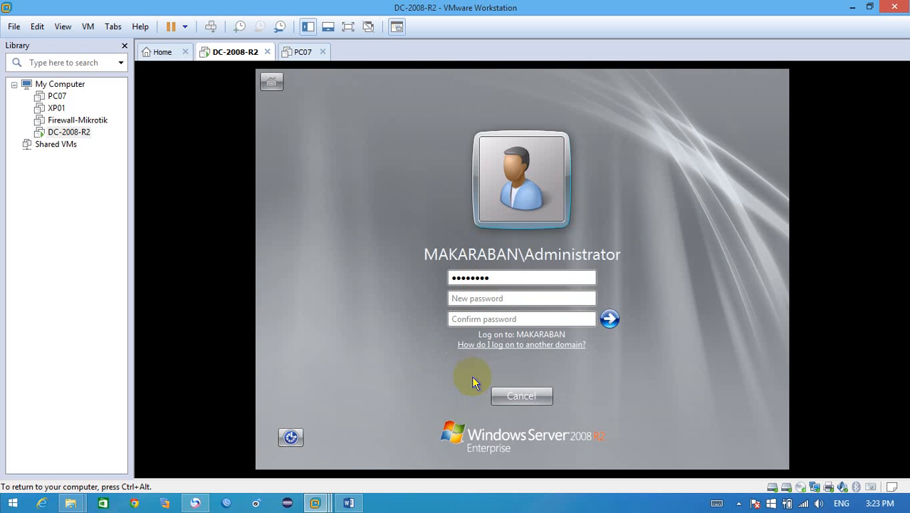
{"action": "type", "text": "•"}
{"action": "type", "text": "••"}
{"action": "left_click", "coordinate": [479, 320]}
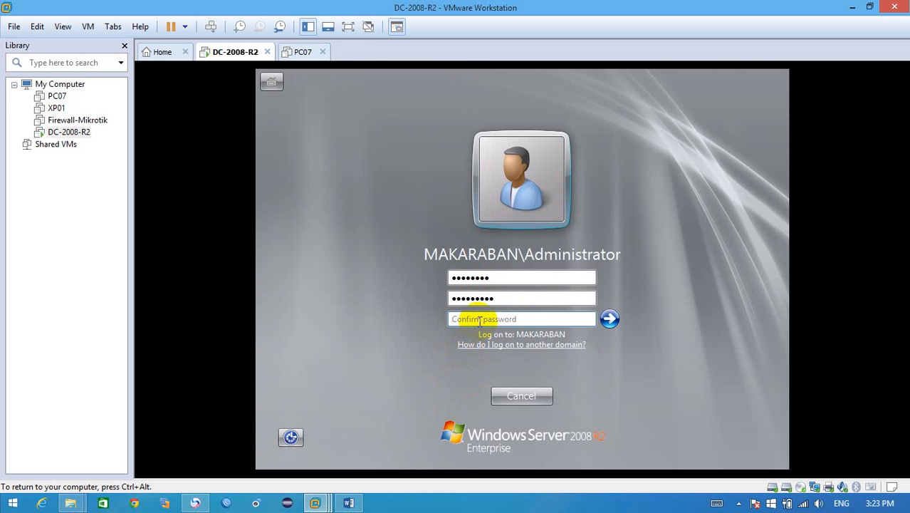
{"action": "type", "text": "••••••••"}
{"action": "key", "text": "Return"}
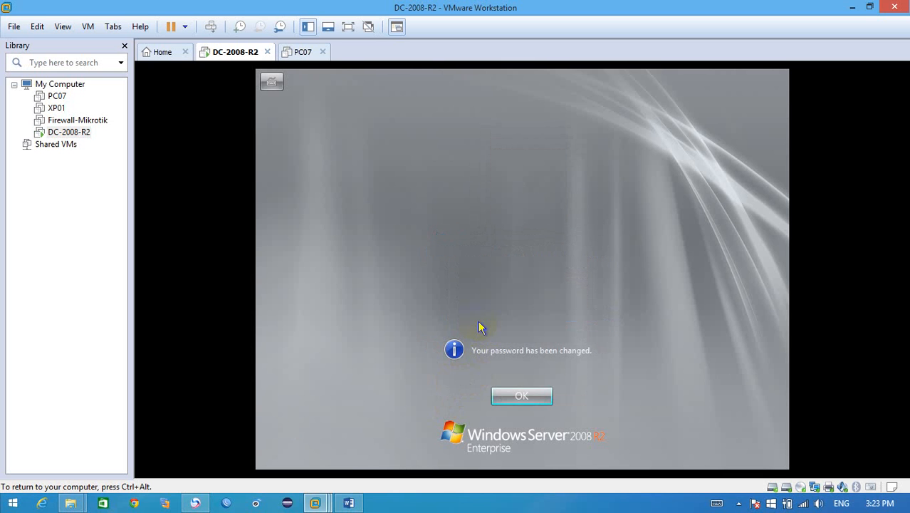
{"action": "key", "text": "Return"}
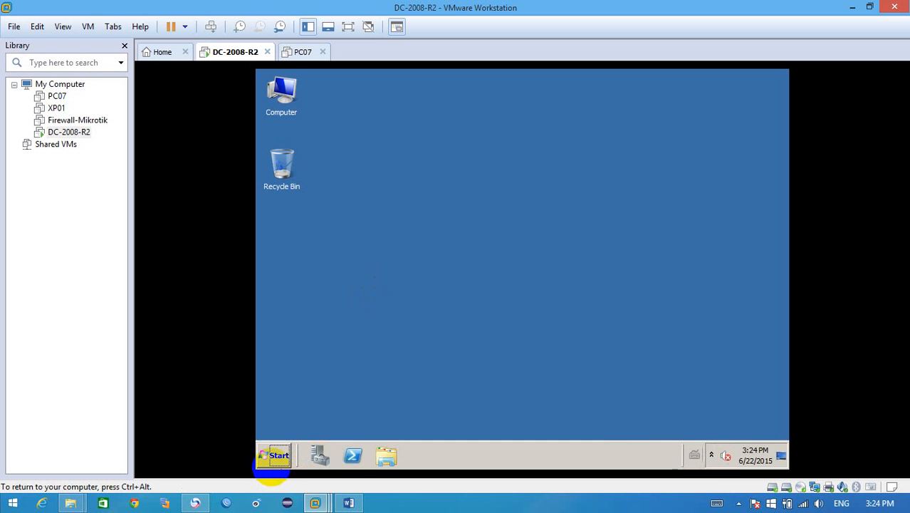
Step: Examine the server's Administrative Tools list for the Active Directory consoles, and close the list without opening any of them
{"action": "right_click", "coordinate": [587, 188]}
{"action": "left_click", "coordinate": [598, 218]}
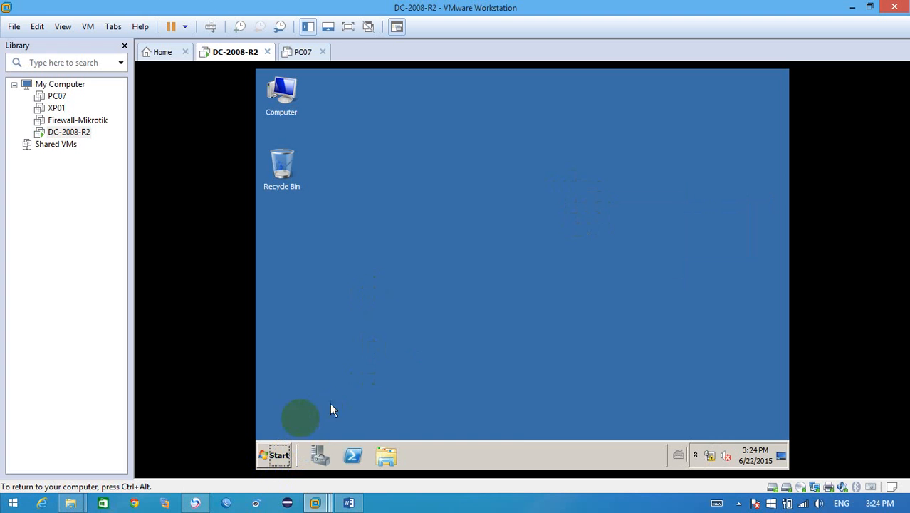
{"action": "left_click", "coordinate": [275, 454]}
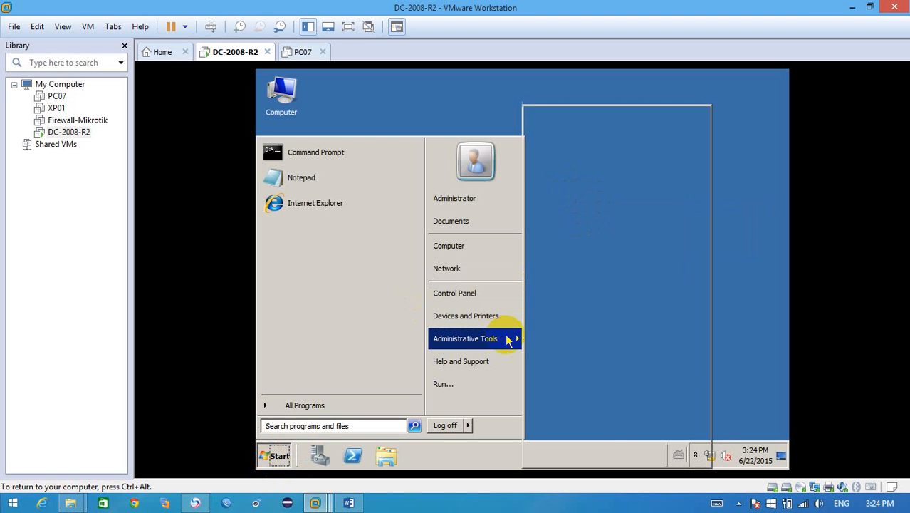
{"action": "mouse_move", "coordinate": [508, 339]}
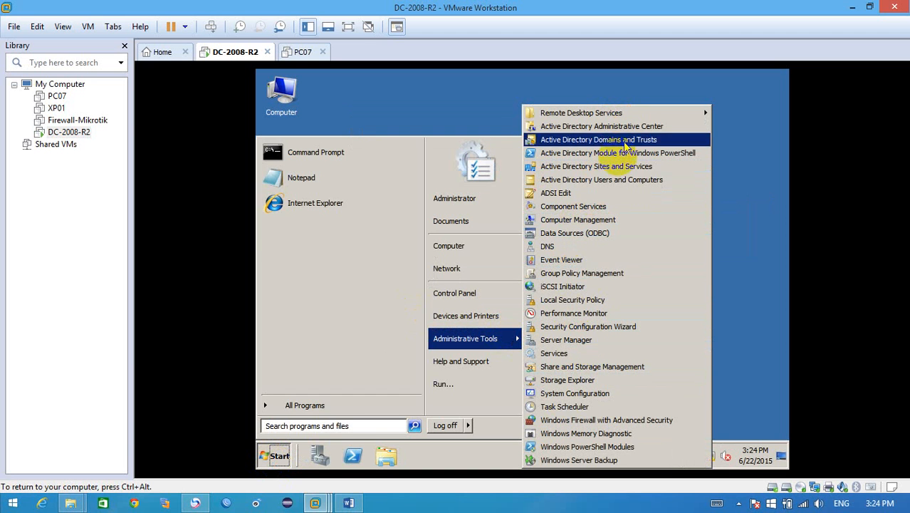
{"action": "left_click", "coordinate": [762, 207]}
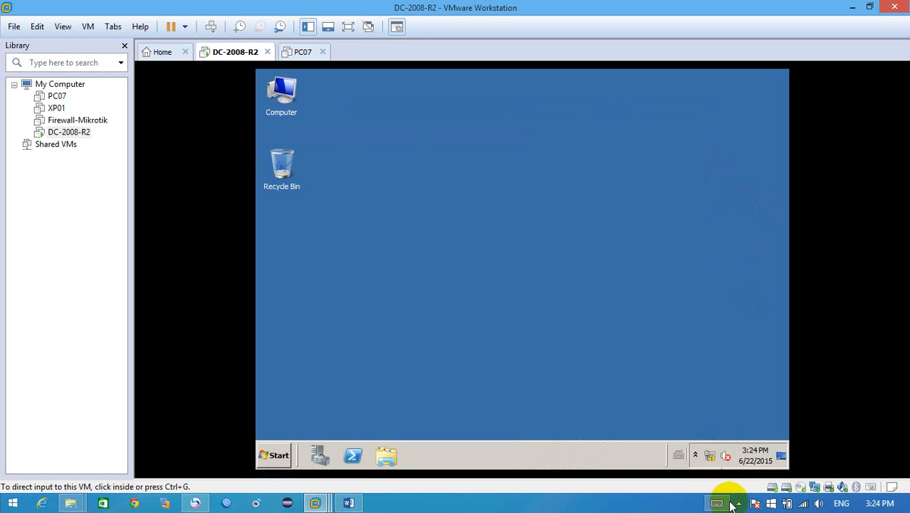